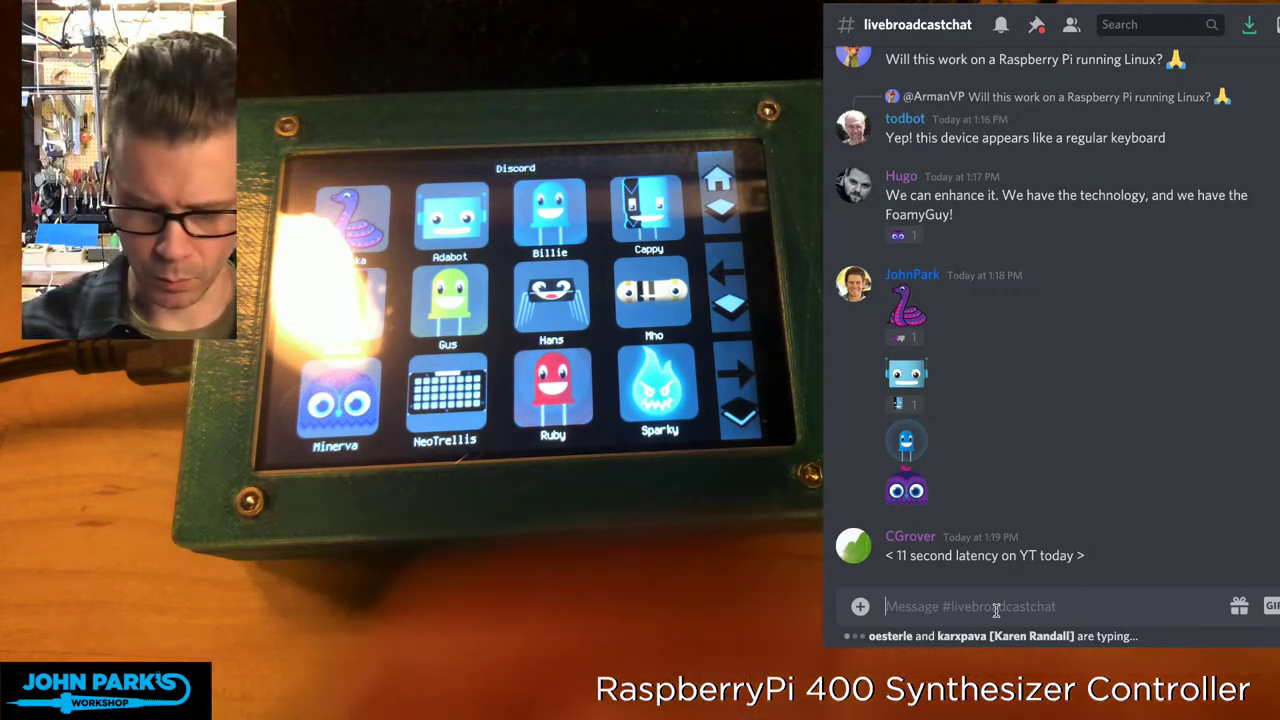
Step: Send a message with the :neotrellis: and :minerva: emojis to the livebroadcastchat channel
text(:neotrellis:)
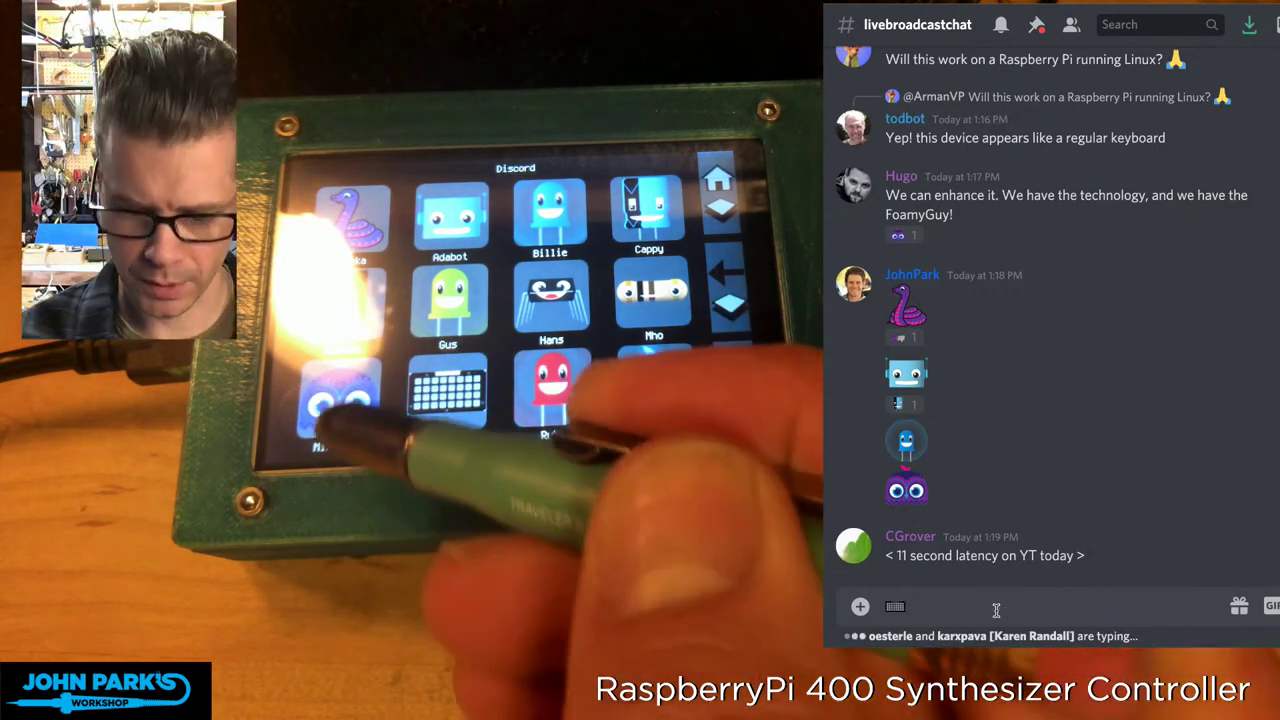
text(:minerva:)
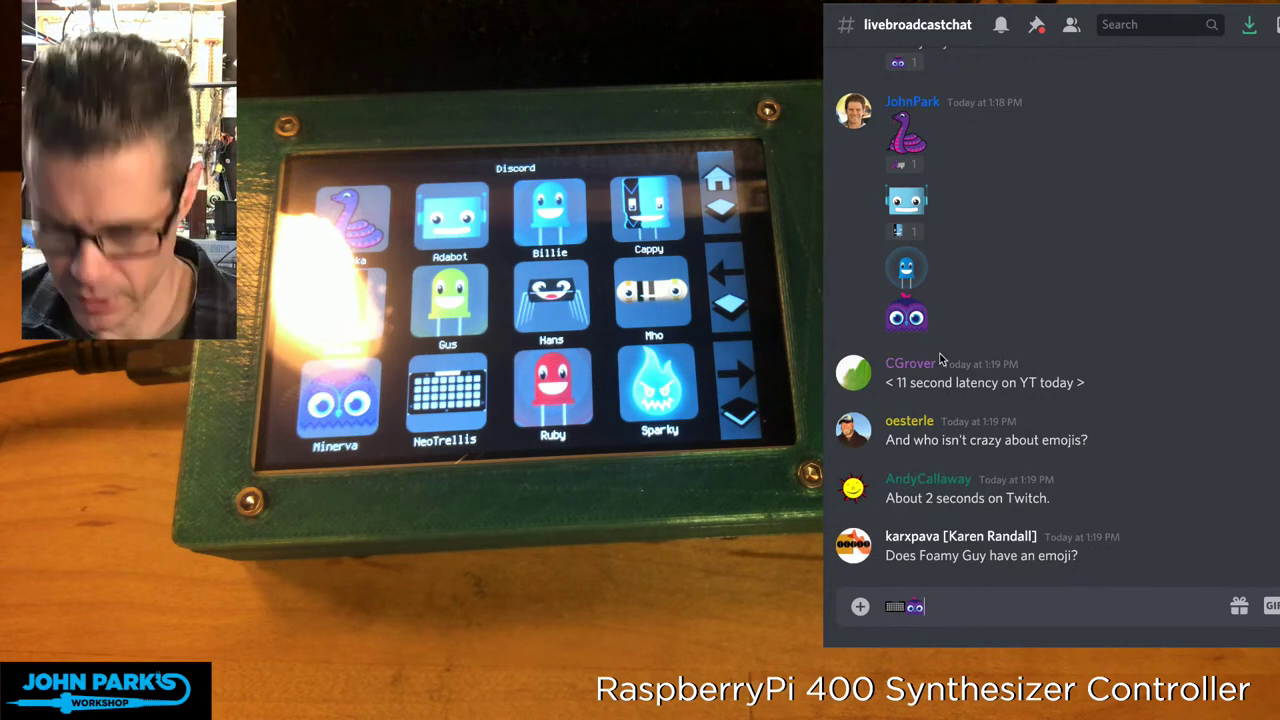
key(Return)
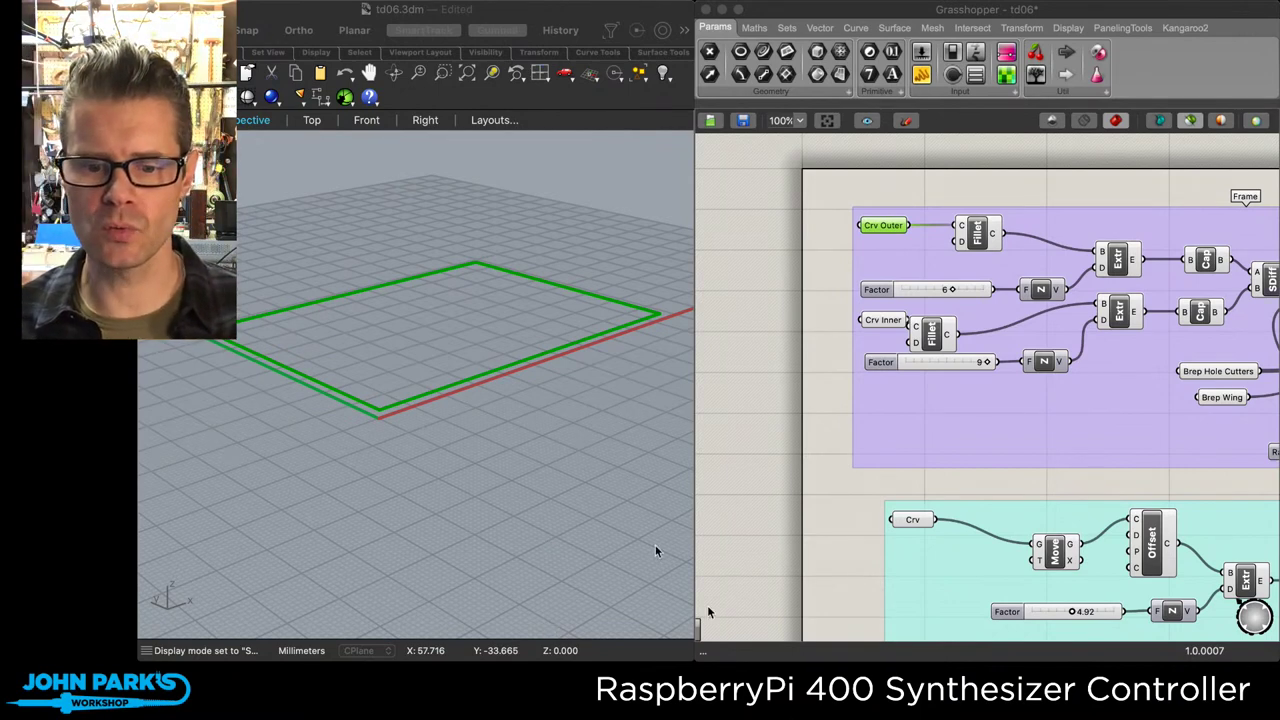
Step: Clear the curve selection in Grasshopper and examine the Frame group's component chain from Crv Outer through the solid differences to FilEdge
click(748, 616)
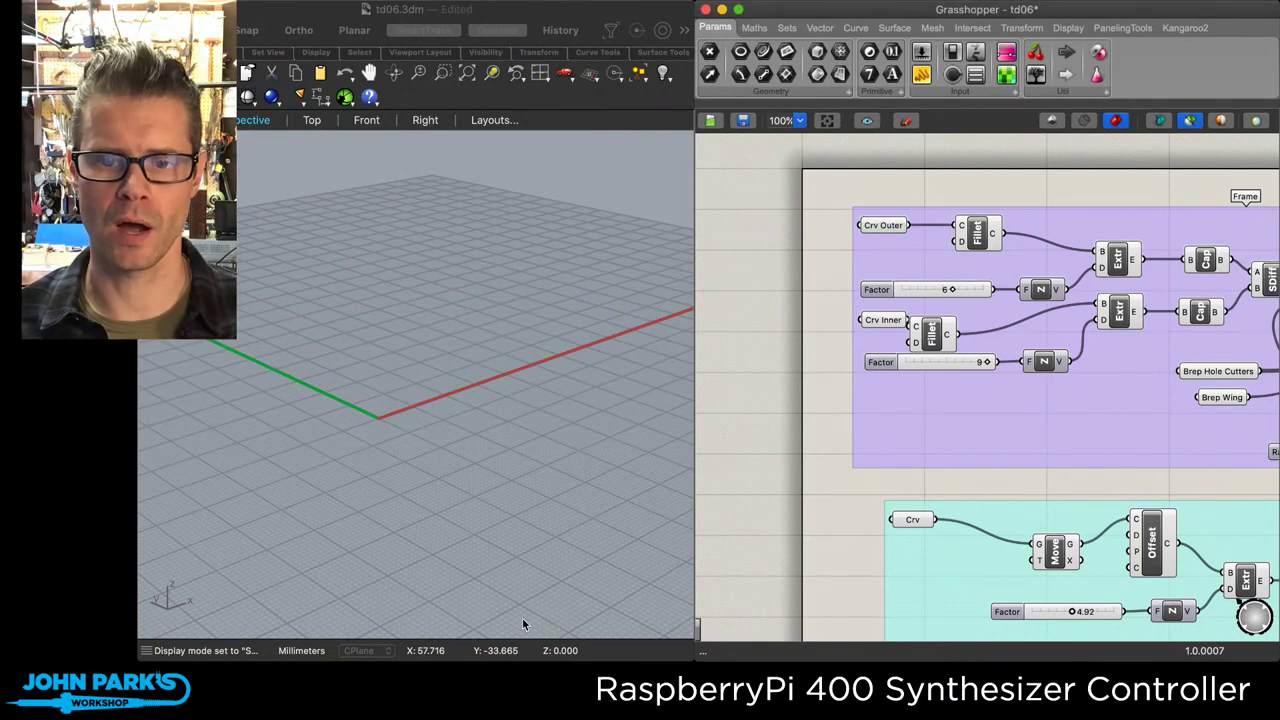
click(522, 618)
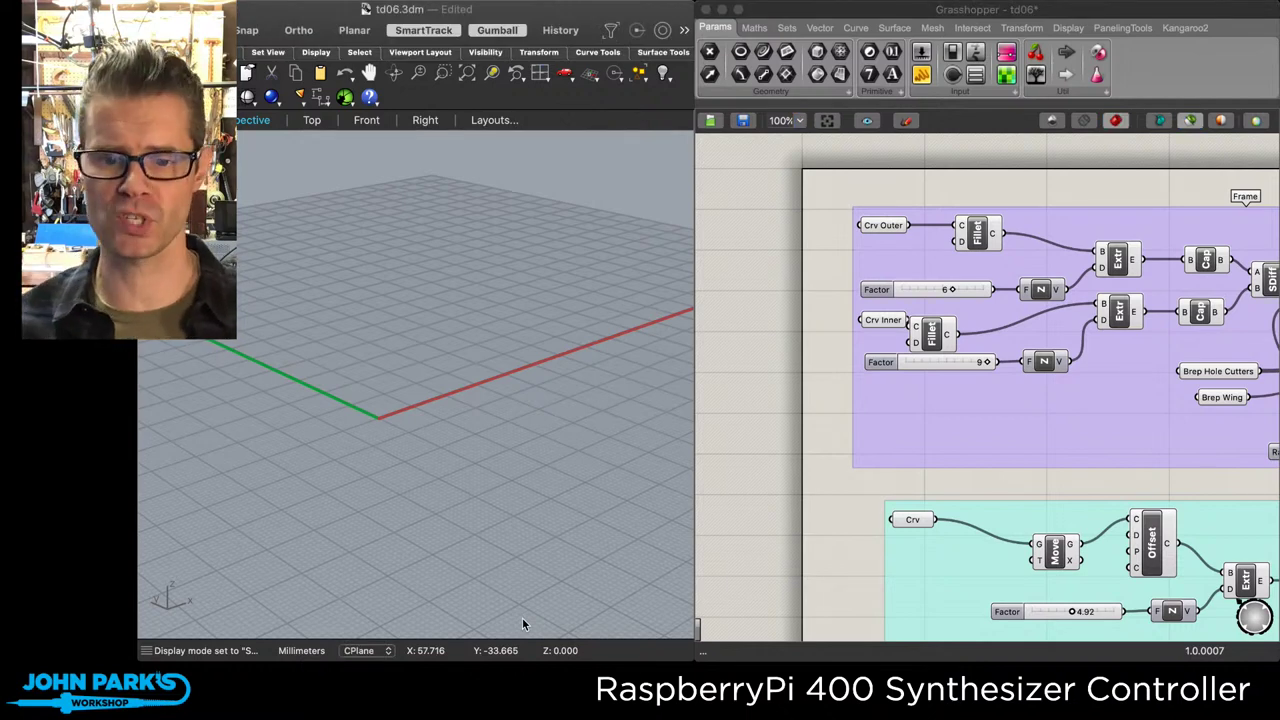
click(967, 408)
middle_click(967, 408)
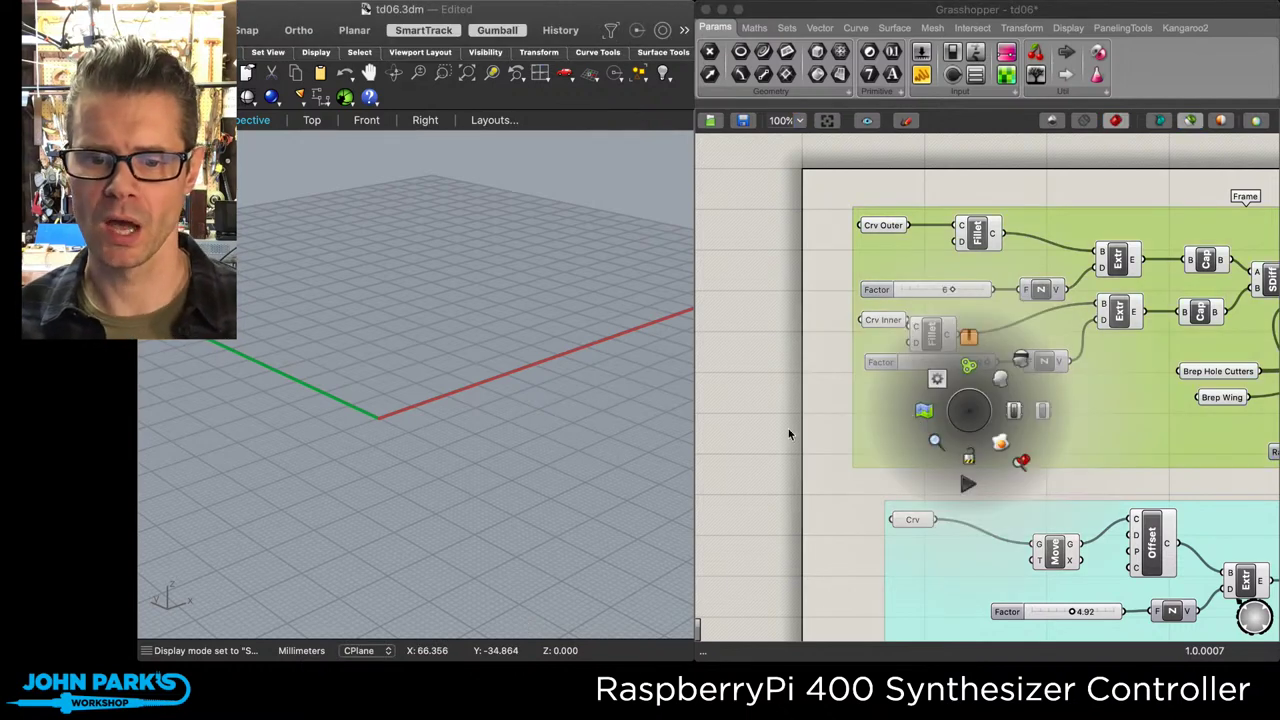
right_drag(793, 411, 721, 470)
right_drag(874, 181, 820, 158)
scroll(767, 158, right, 3)
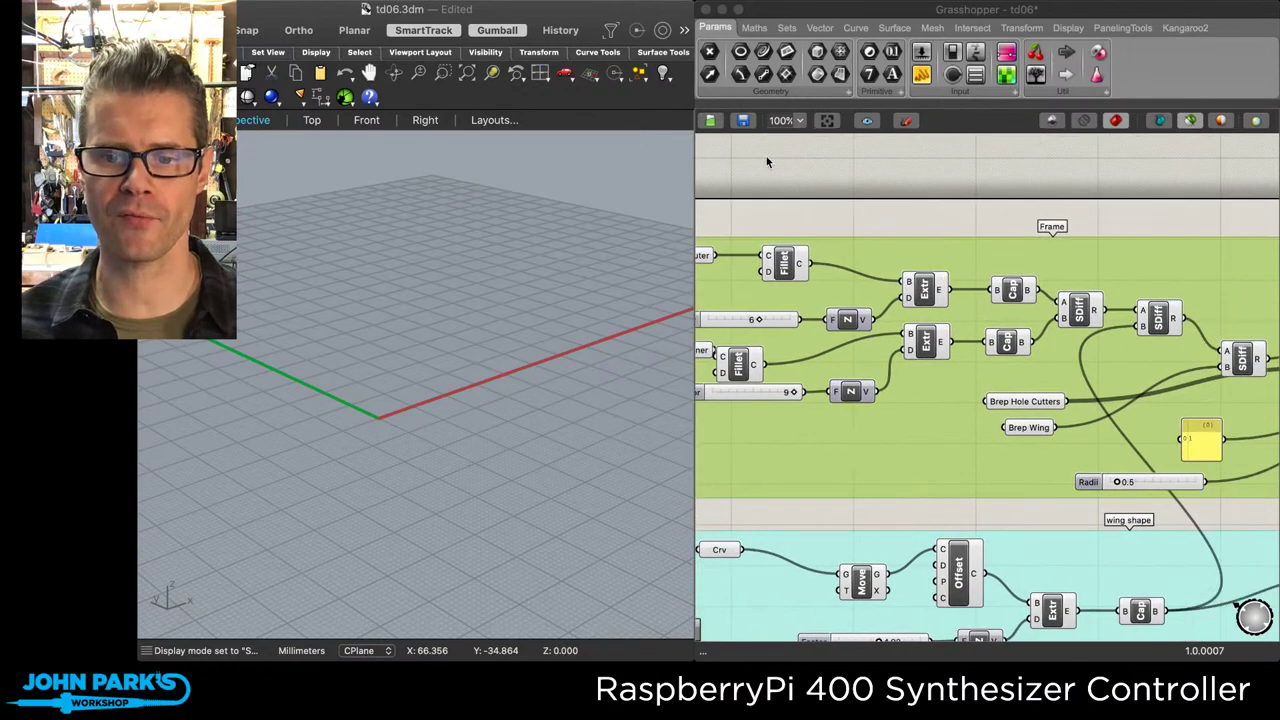
scroll(1007, 168, right, 8)
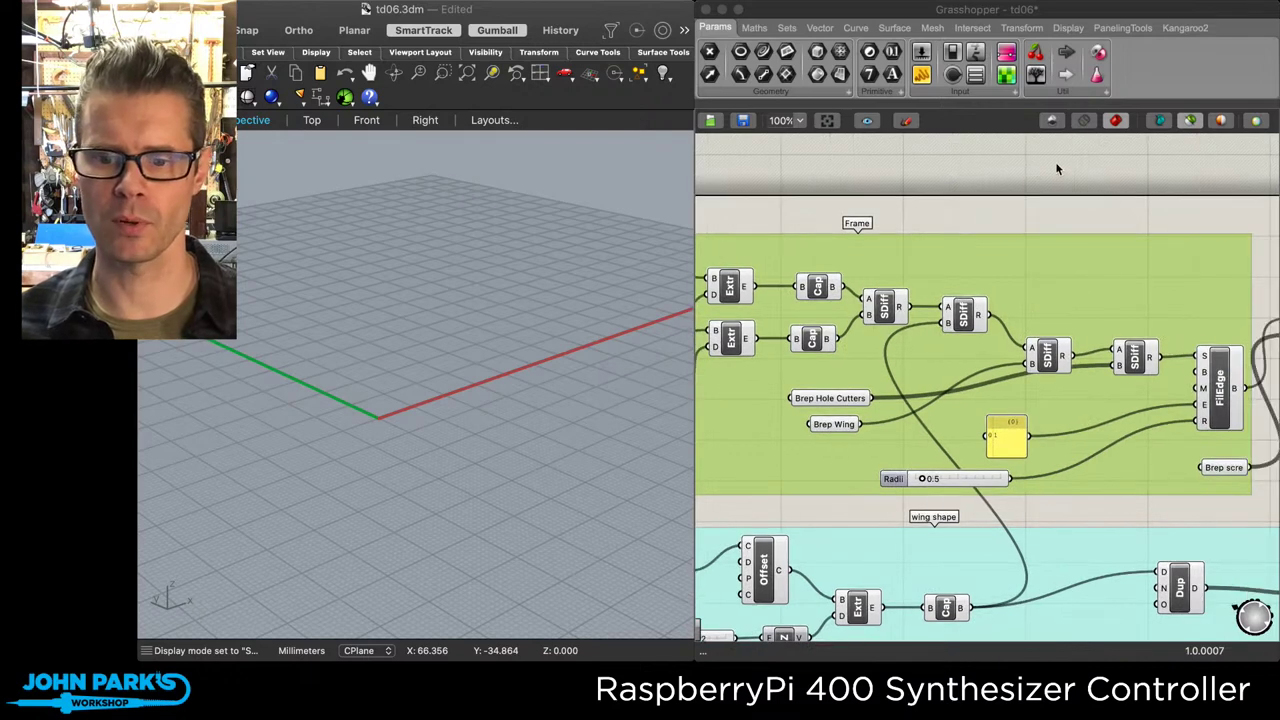
scroll(848, 160, right, 9)
scroll(900, 165, left, 13)
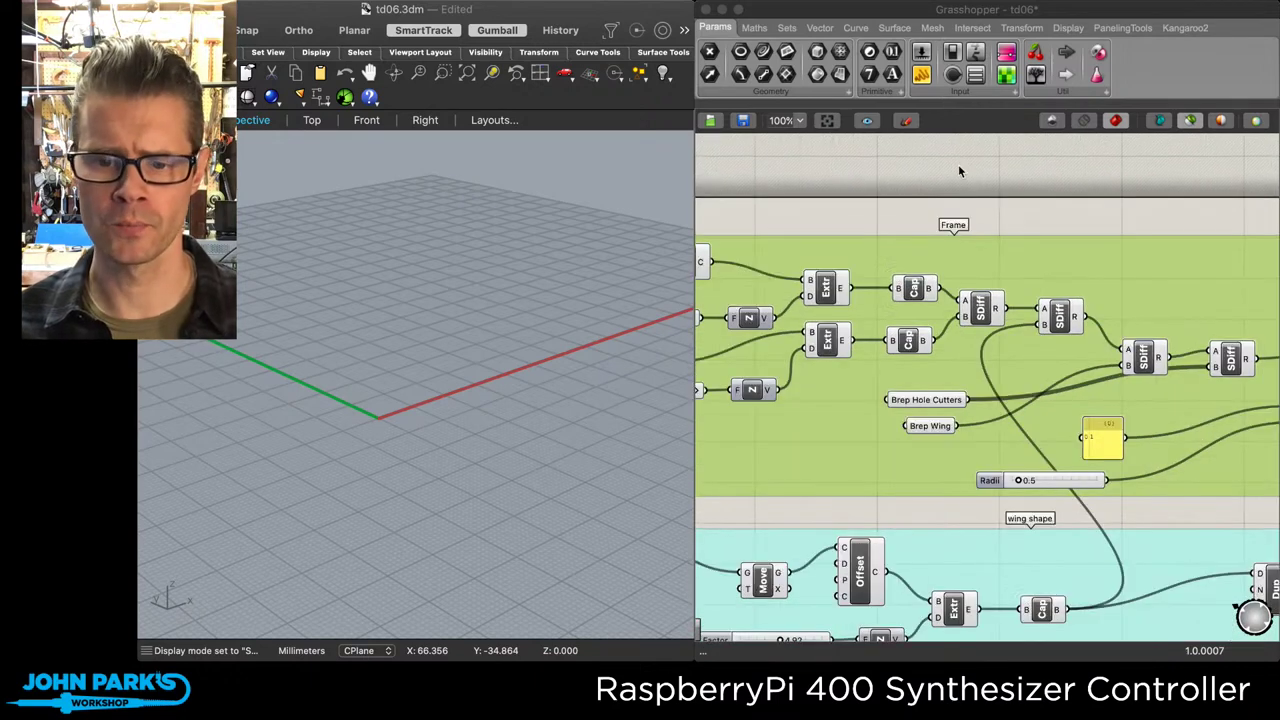
scroll(1082, 165, left, 7)
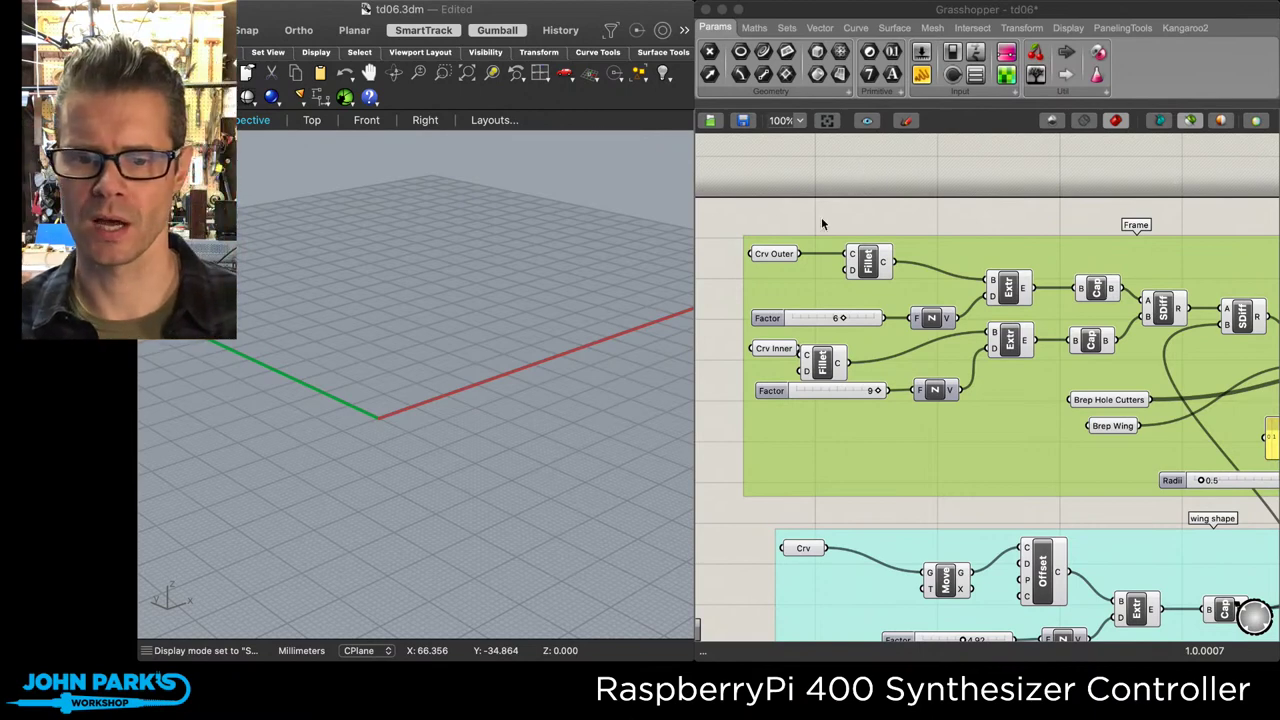
Step: Preview the Crv Outer parameter's curve in the Rhino perspective view and examine it from above
right_drag(458, 333, 533, 282)
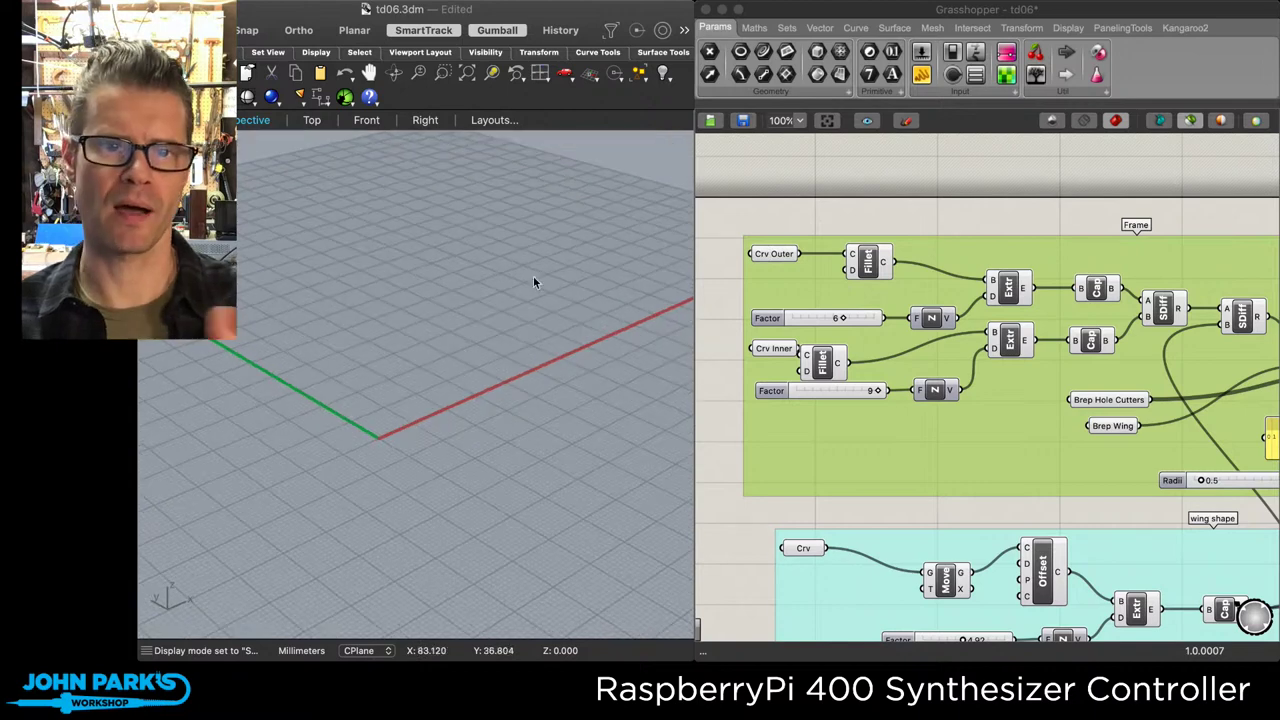
click(769, 255)
scroll(416, 358, up, 2)
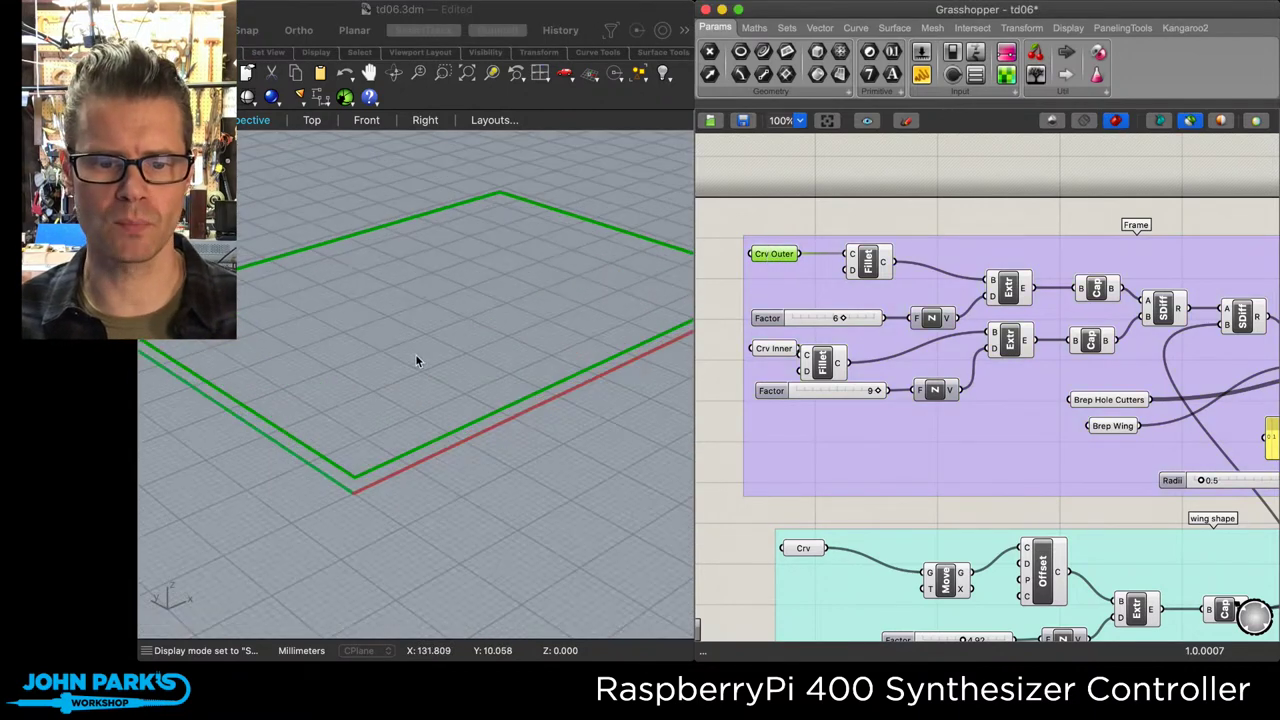
scroll(416, 358, up, 2)
right_drag(484, 348, 499, 386)
scroll(534, 356, down, 2)
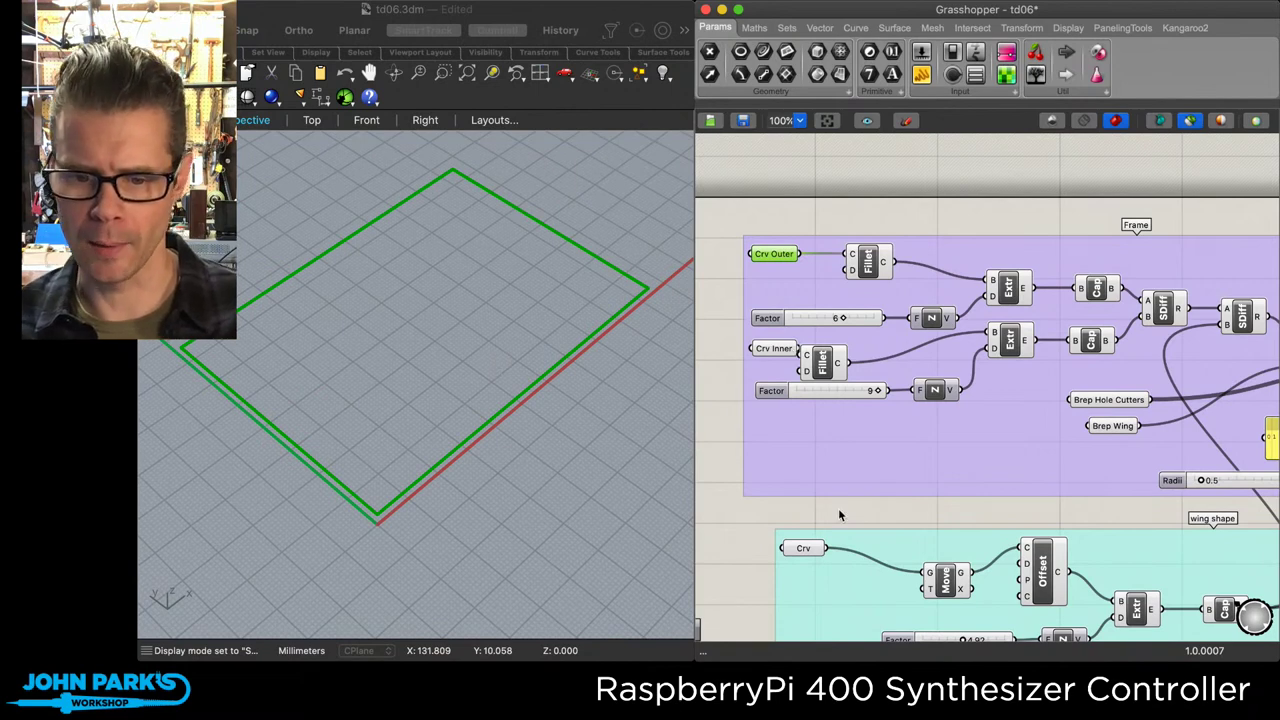
Step: Preview the wing shape group's source curve and compare its Move and Offset results in the perspective view
click(801, 549)
right_drag(509, 454, 471, 486)
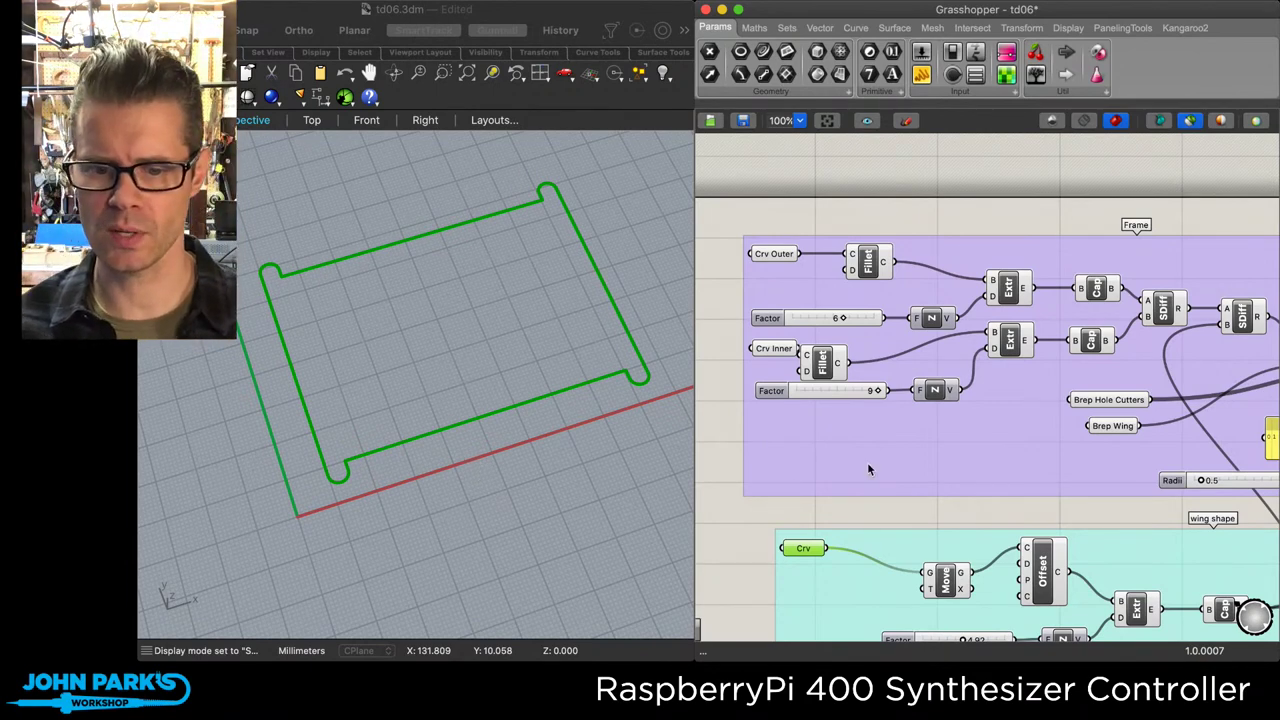
click(948, 578)
click(1048, 570)
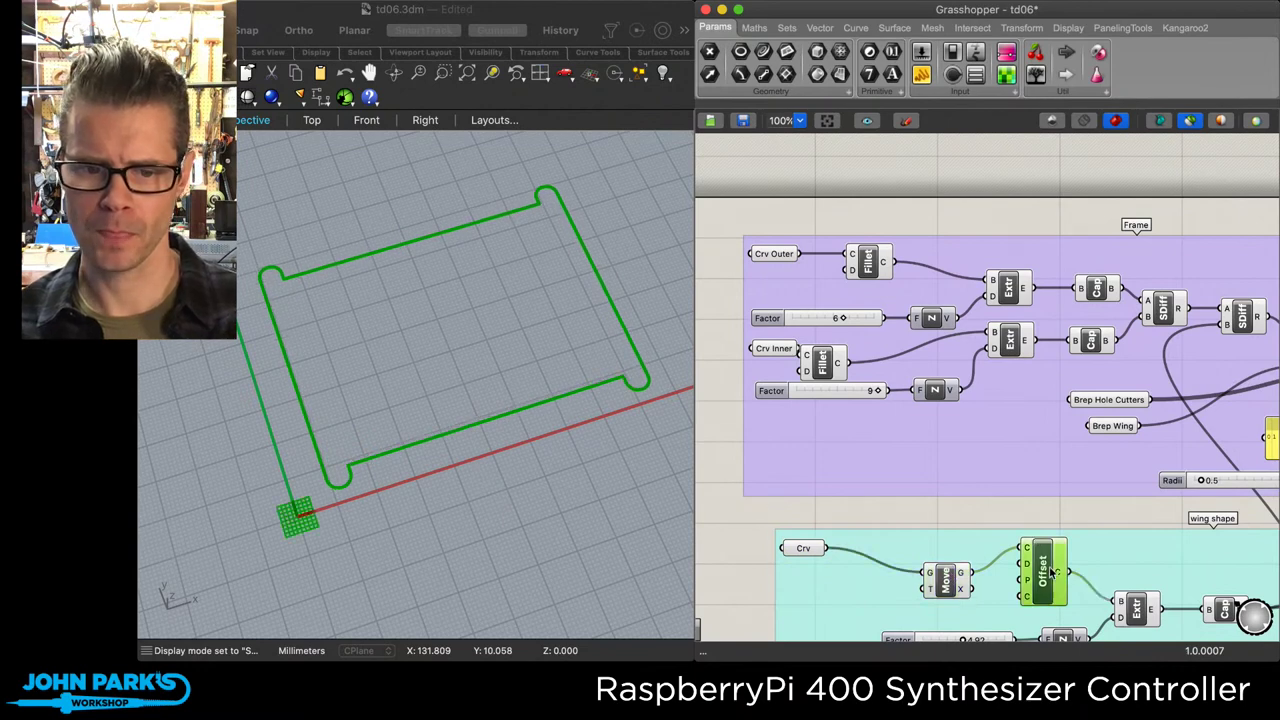
click(956, 580)
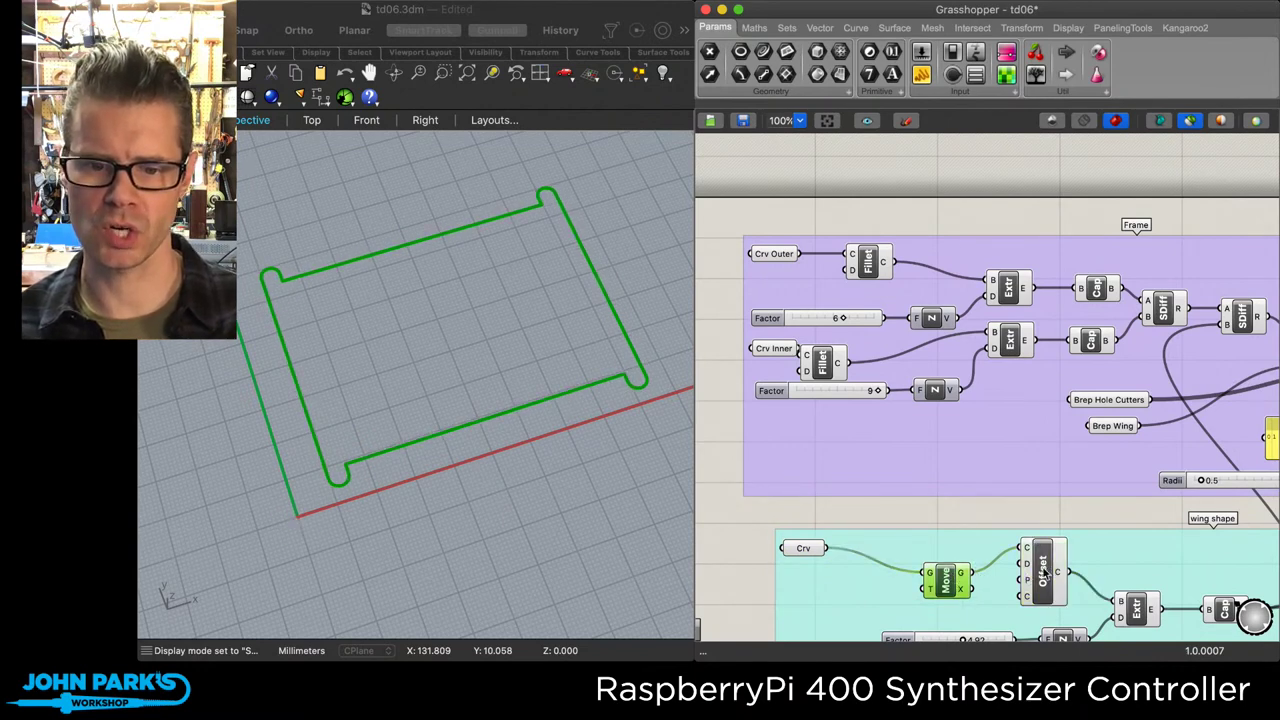
click(1042, 573)
click(948, 578)
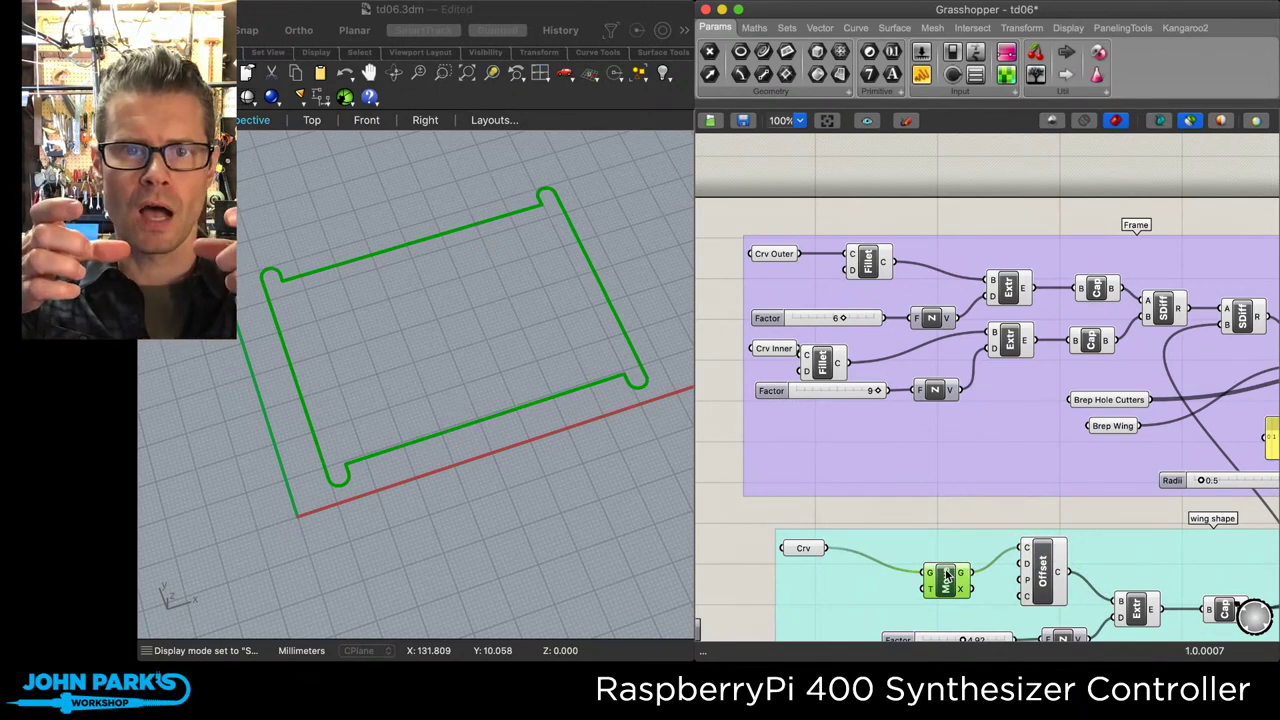
Step: Preview the wing shape's extrusion from a low angle, followed by its capped solid
click(1130, 606)
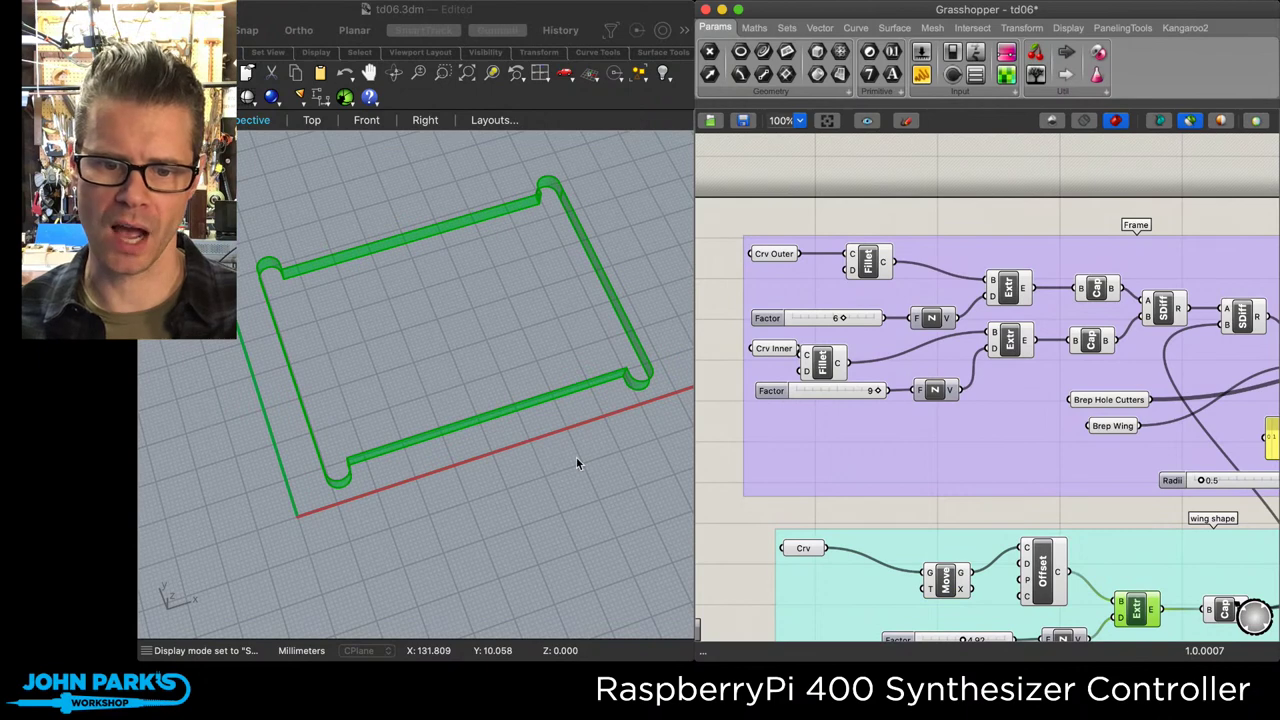
right_drag(514, 468, 521, 431)
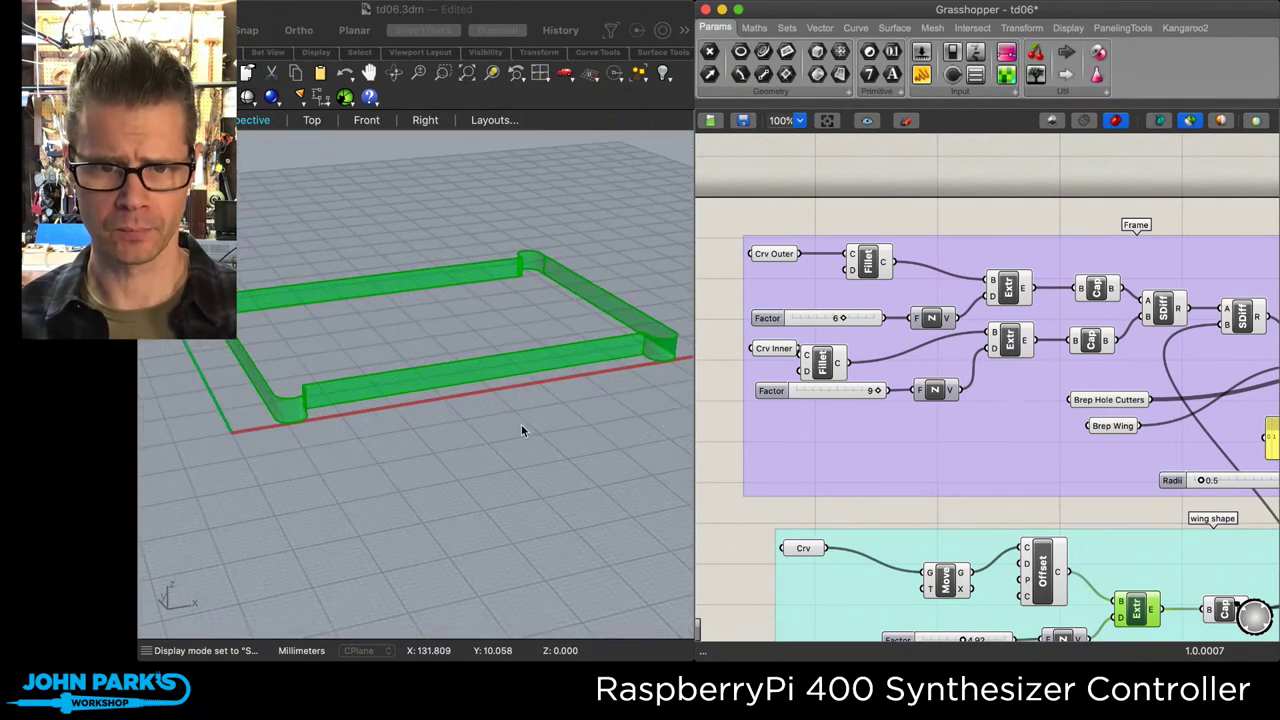
middle_click(1107, 510)
right_drag(968, 507, 854, 307)
click(1116, 418)
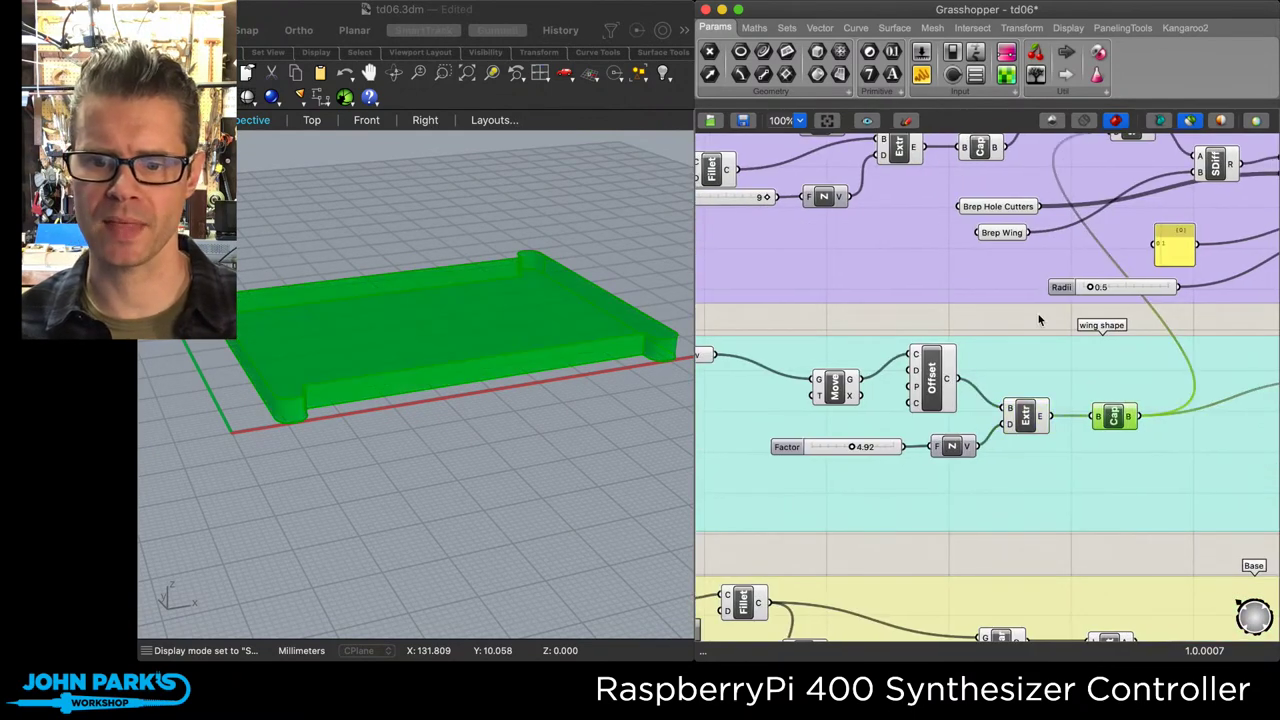
Step: Preview the extrusion of the filleted outer curve in the Frame group and its capped solid
right_drag(1039, 320, 1234, 486)
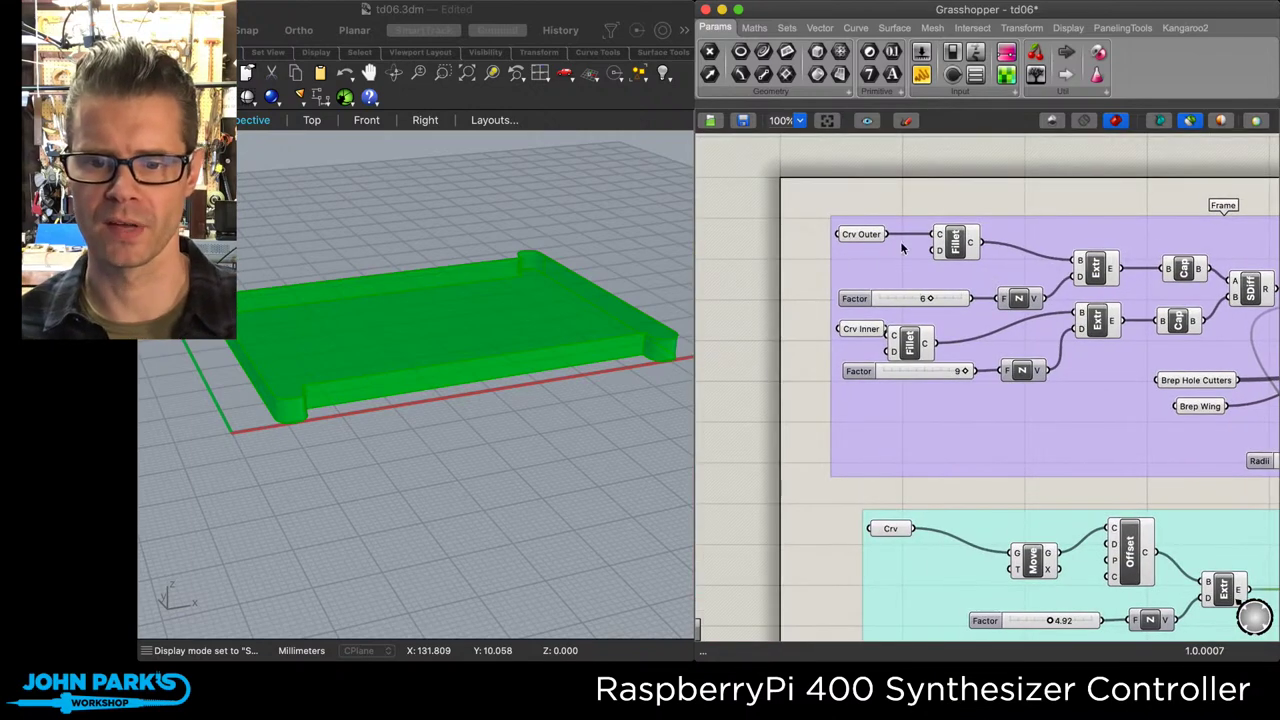
click(1094, 264)
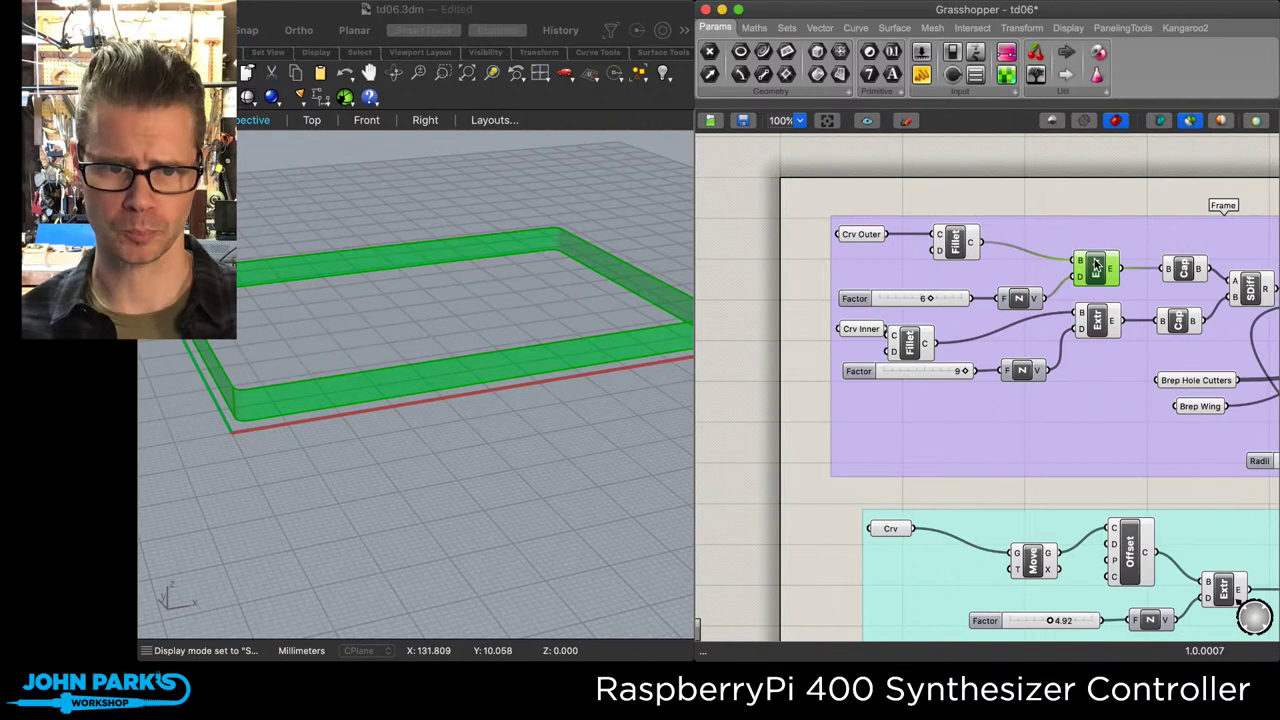
click(1185, 269)
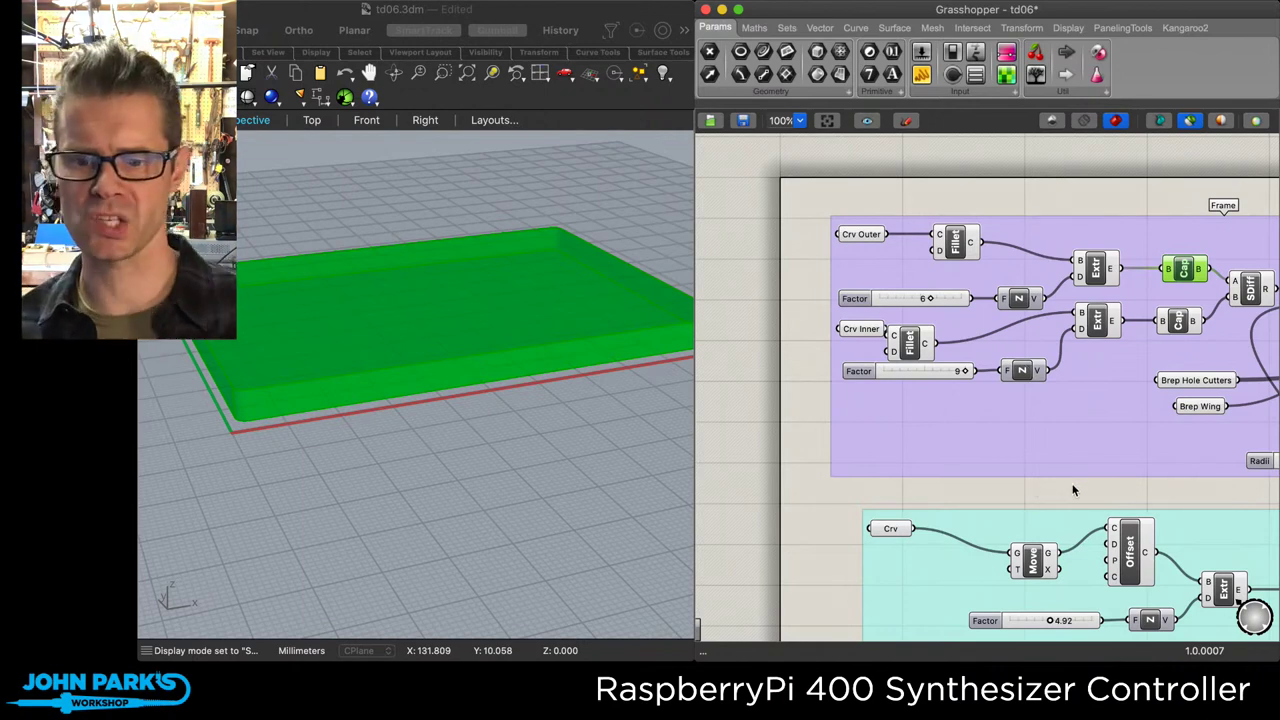
Step: Preview the frame's capped inner solid and the first two solid differences, which subtract the inner solid and the wing shape
drag(1068, 489, 1022, 489)
middle_click(1134, 489)
right_drag(939, 491, 784, 483)
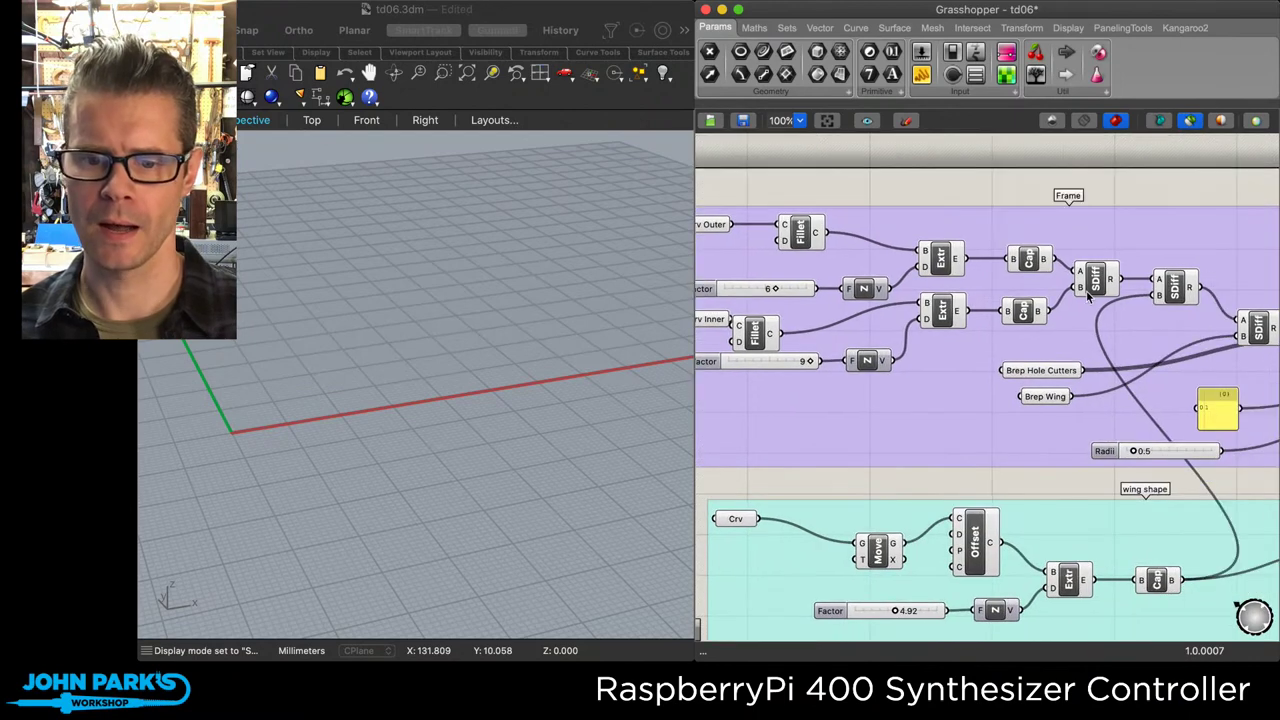
click(1025, 312)
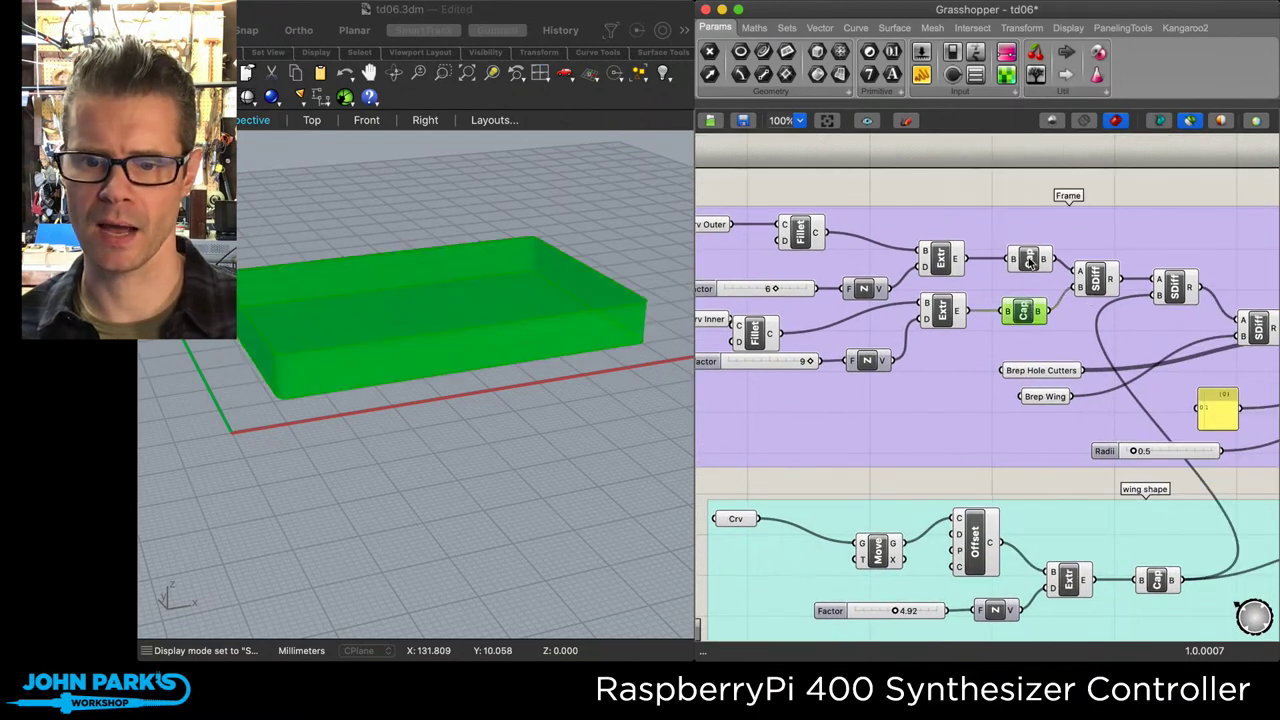
click(1100, 282)
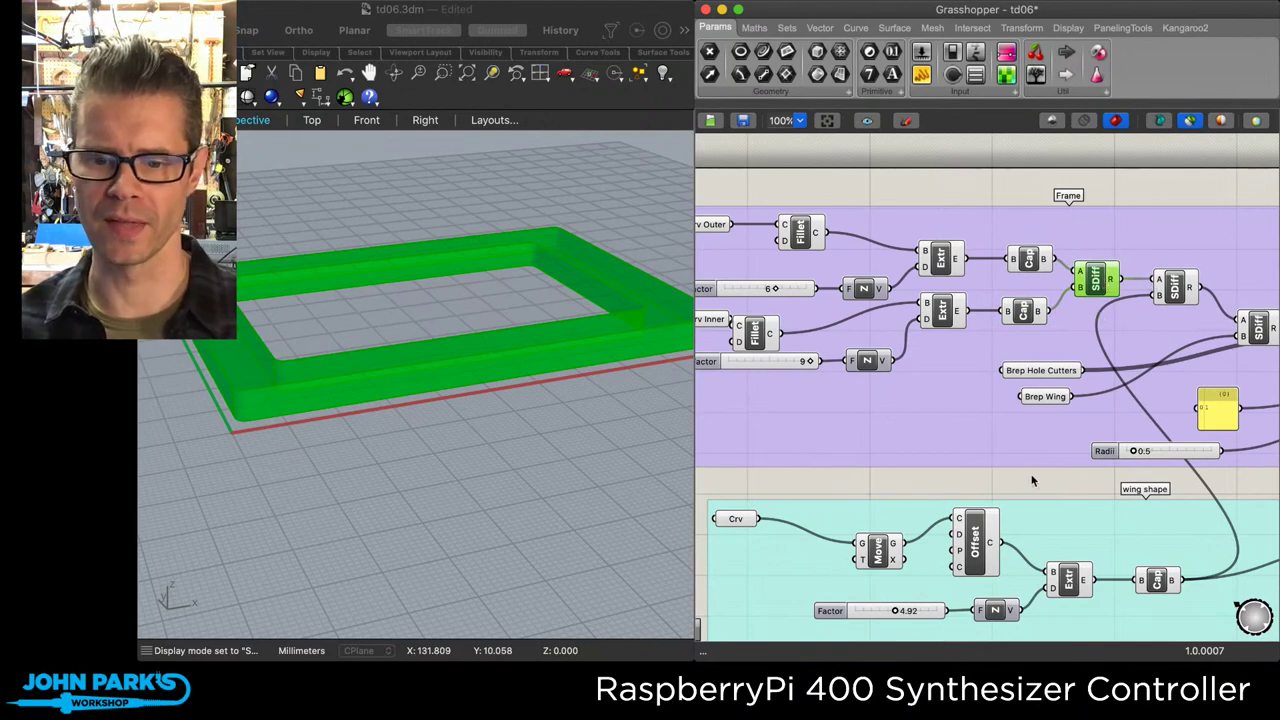
click(1175, 288)
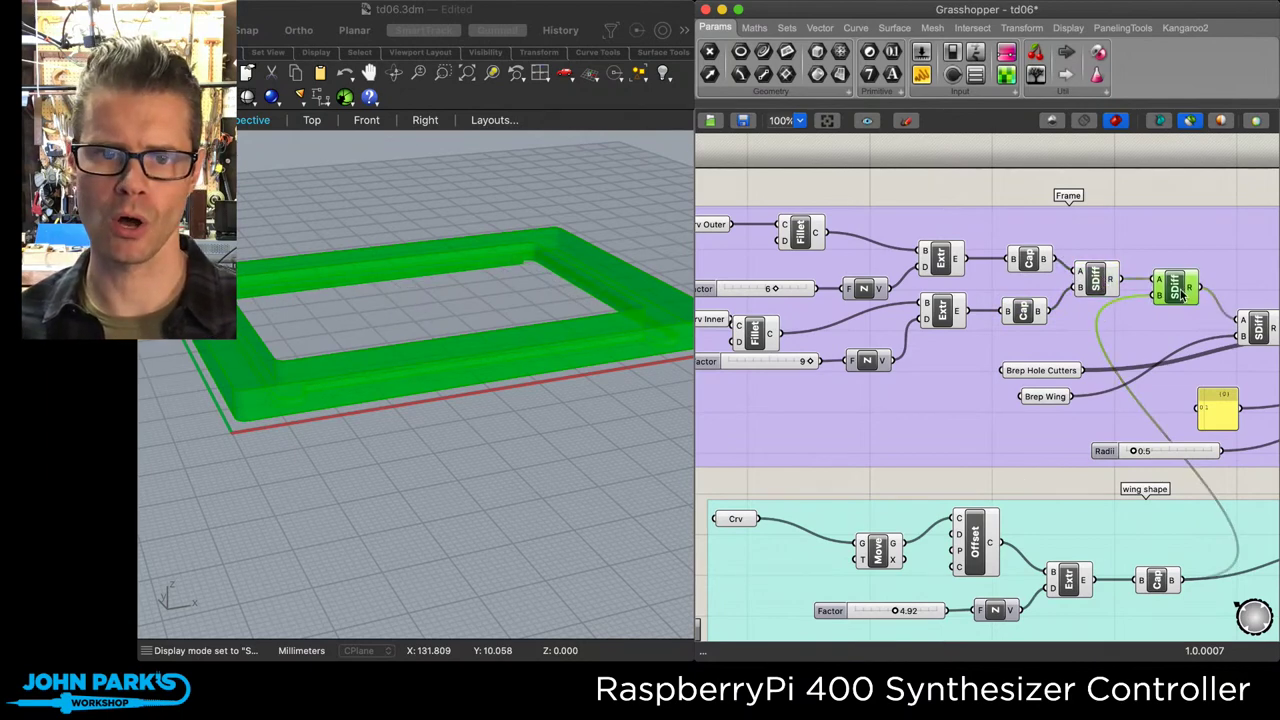
Step: Preview the third solid difference, which subtracts Brep Wing from the frame, and examine the frame's corner recess up close
click(1188, 183)
drag(1162, 183, 1163, 184)
middle_click(1184, 187)
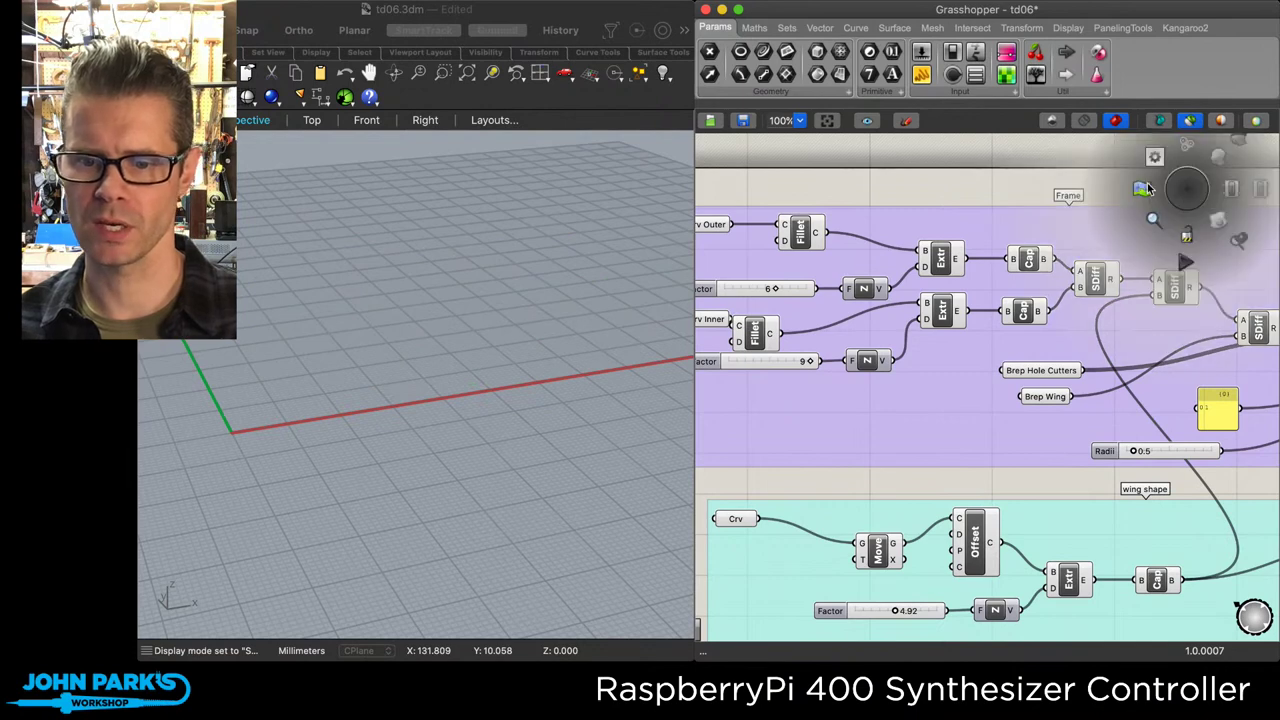
click(998, 184)
right_drag(1215, 188, 842, 197)
click(930, 322)
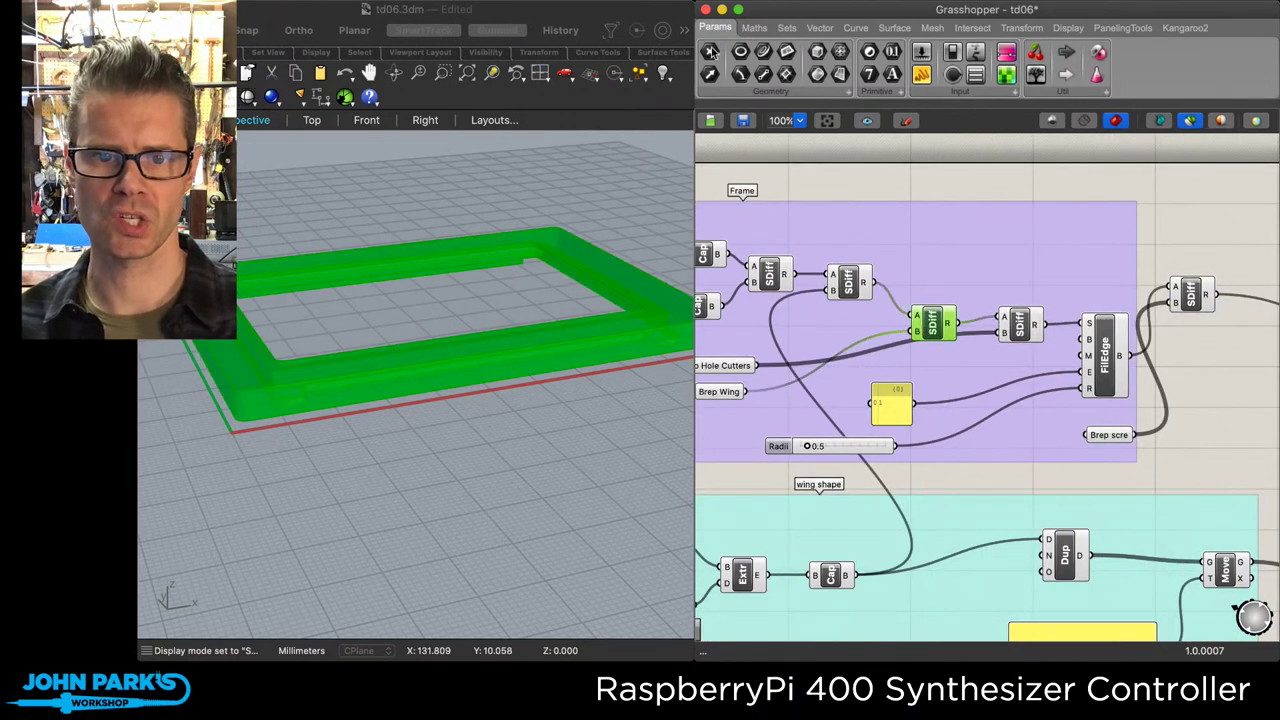
right_drag(410, 357, 637, 268)
scroll(427, 290, up, 6)
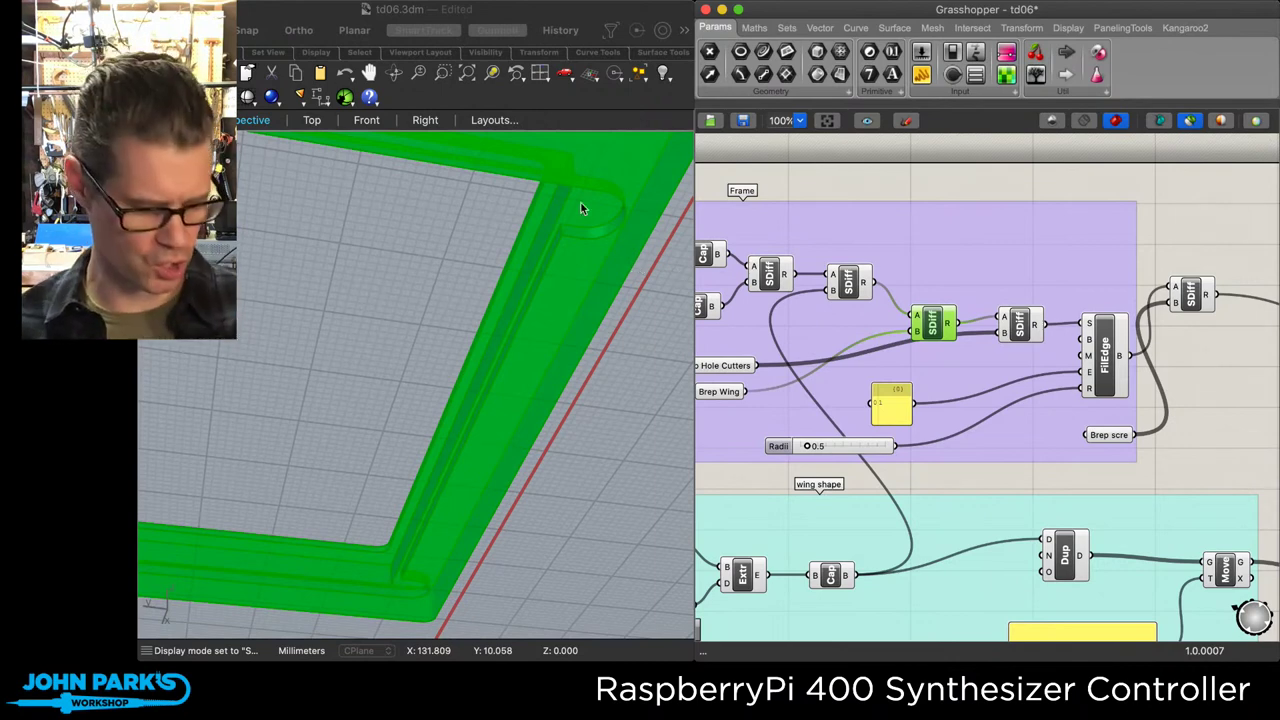
Step: Preview the frame's edge fillet and the final screw-hole solid difference, examining the holes from another angle
click(1113, 322)
click(1193, 298)
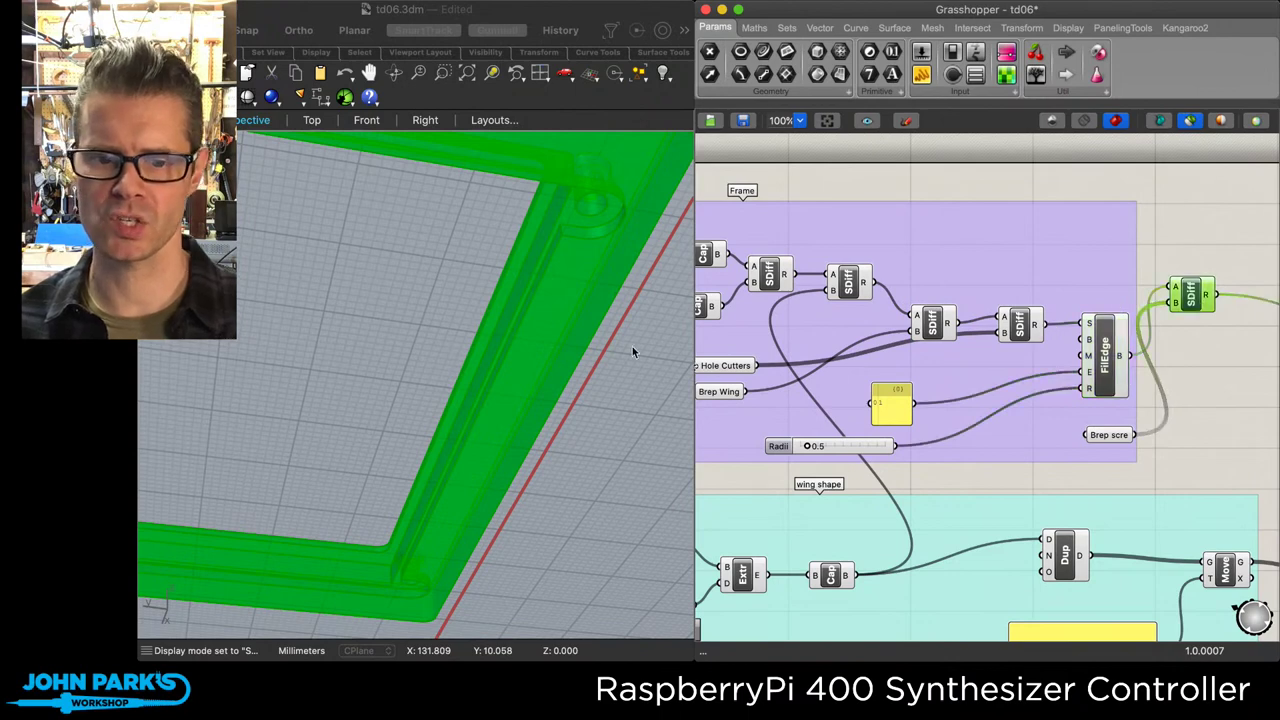
click(391, 297)
right_drag(389, 303, 295, 372)
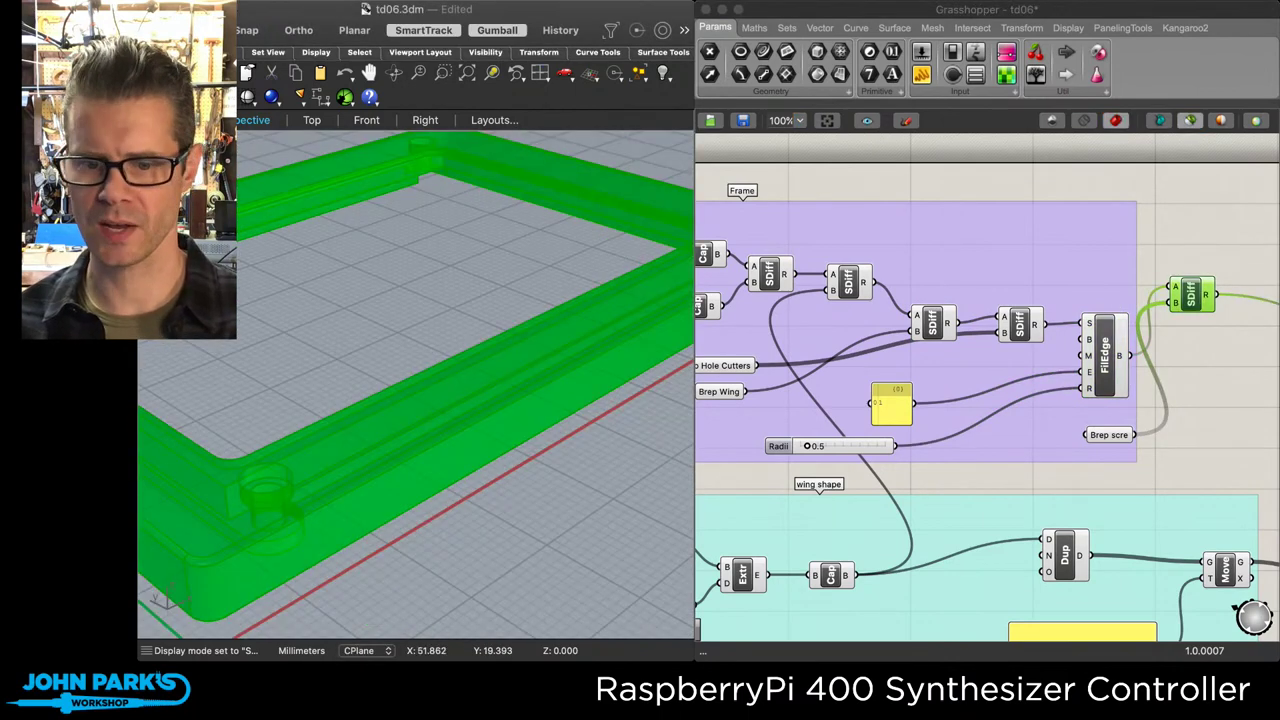
Step: Preview the finished frame collected in the Brep Top parameter and bring the wing shape and Base groups into view
right_drag(1194, 375, 987, 318)
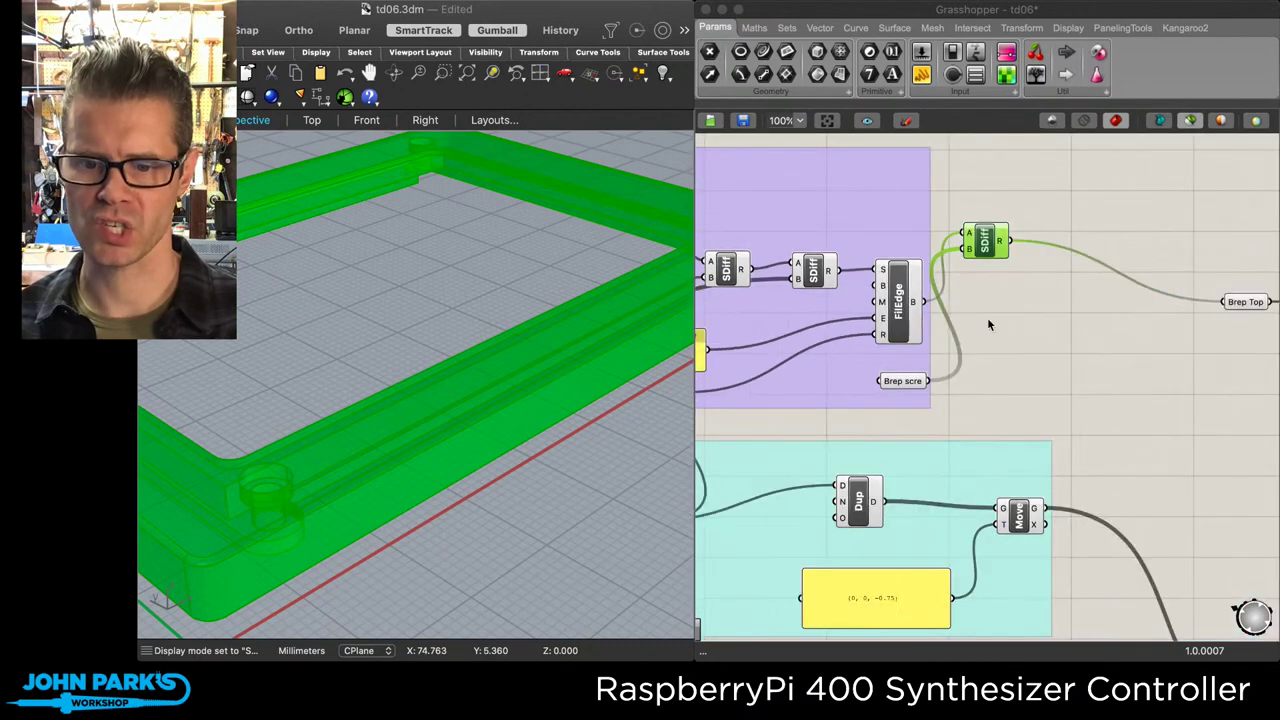
click(1240, 302)
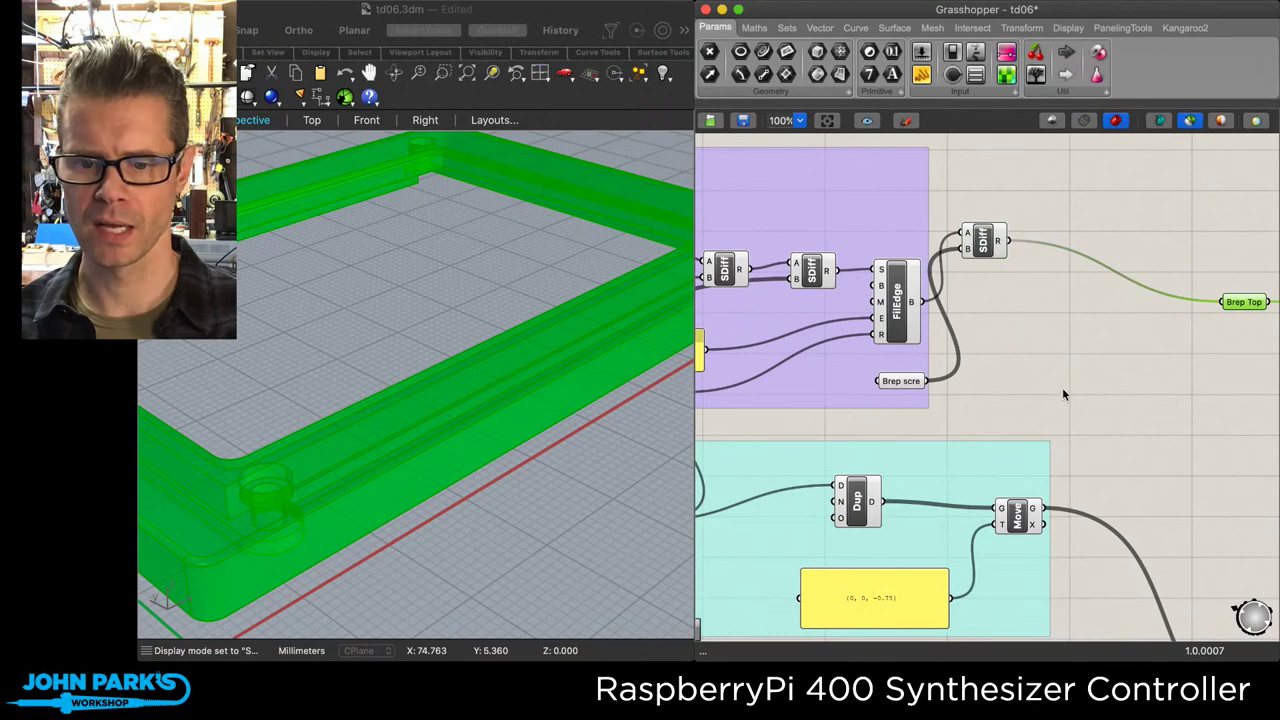
scroll(1062, 387, down, 5)
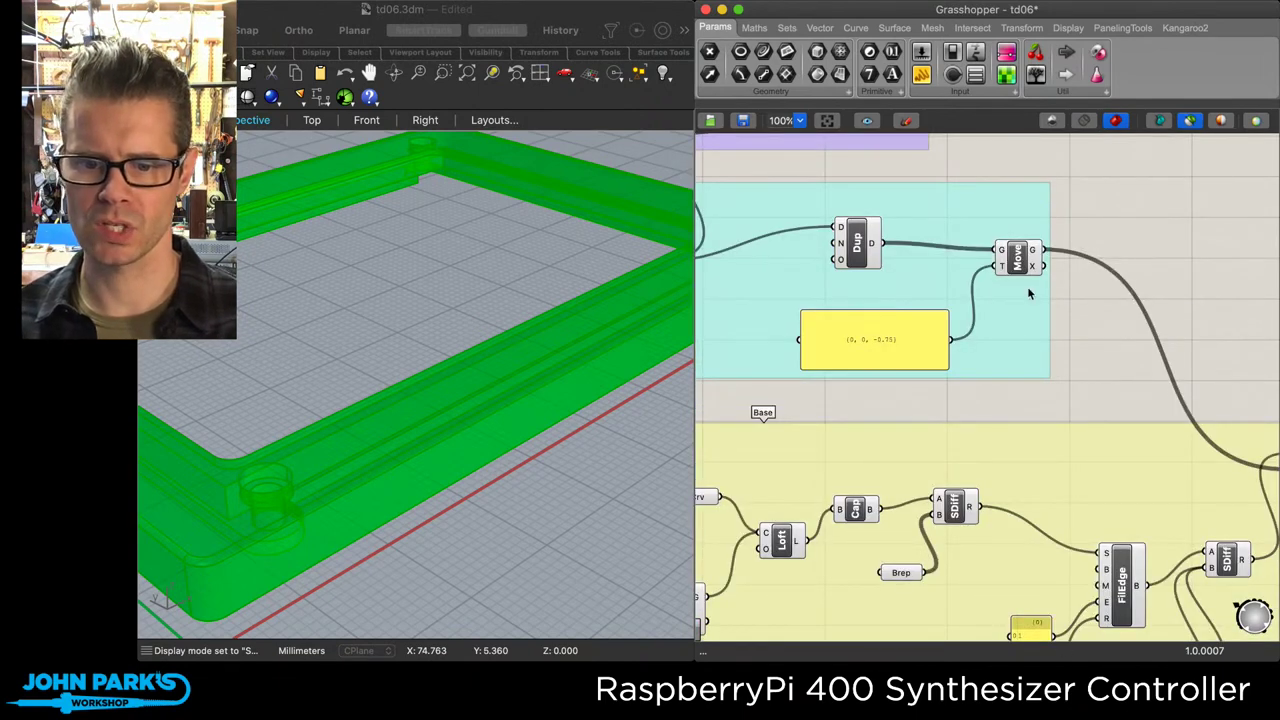
Step: Preview the moved wing shape and the Base group's last solid difference, viewing the base from its open end
click(1020, 262)
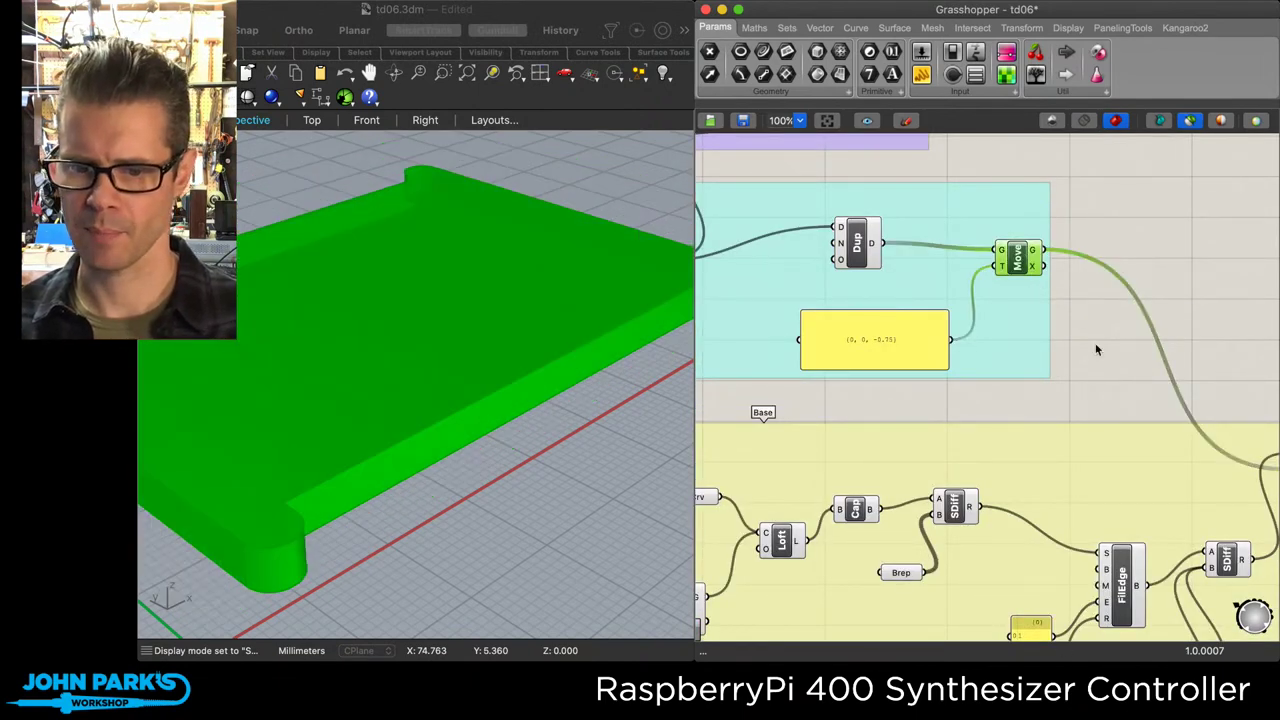
scroll(1096, 349, down, 5)
click(1196, 434)
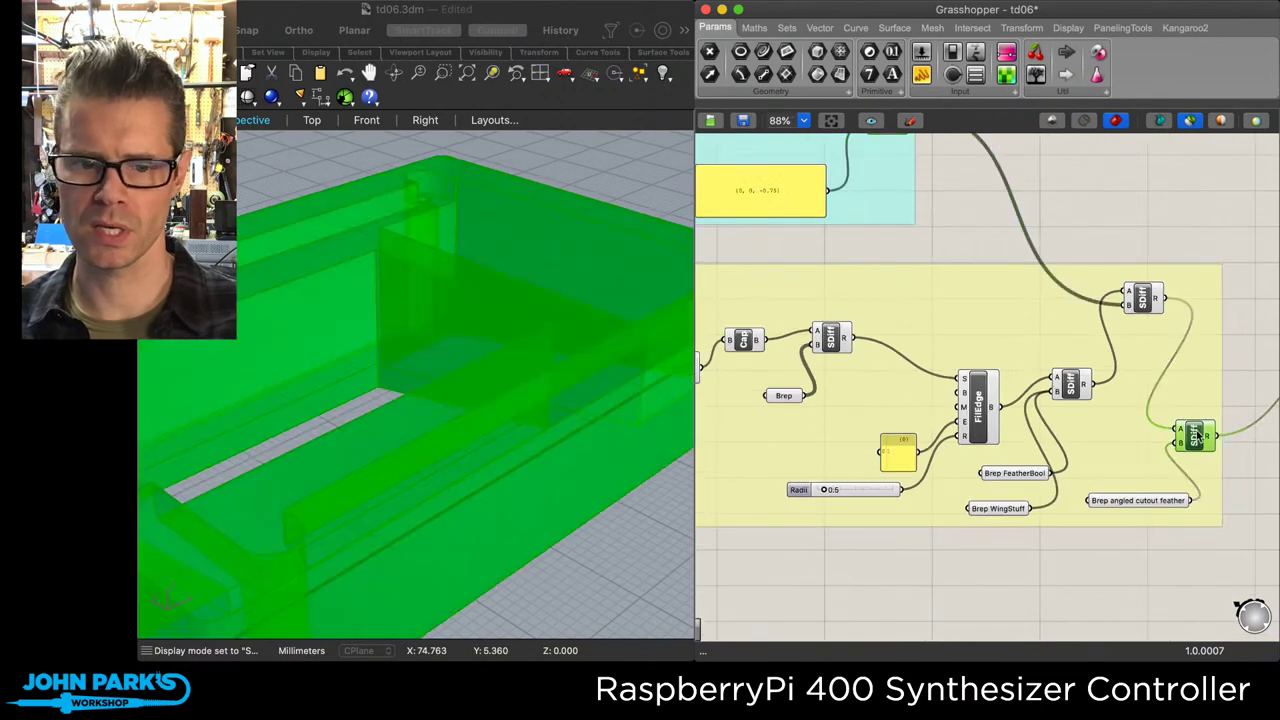
scroll(598, 474, down, 4)
right_drag(619, 492, 634, 414)
scroll(621, 487, down, 2)
Step: Go to the start of the Base group and preview its control points, duplicated outline curve, linear array and list split
right_drag(875, 561, 1270, 526)
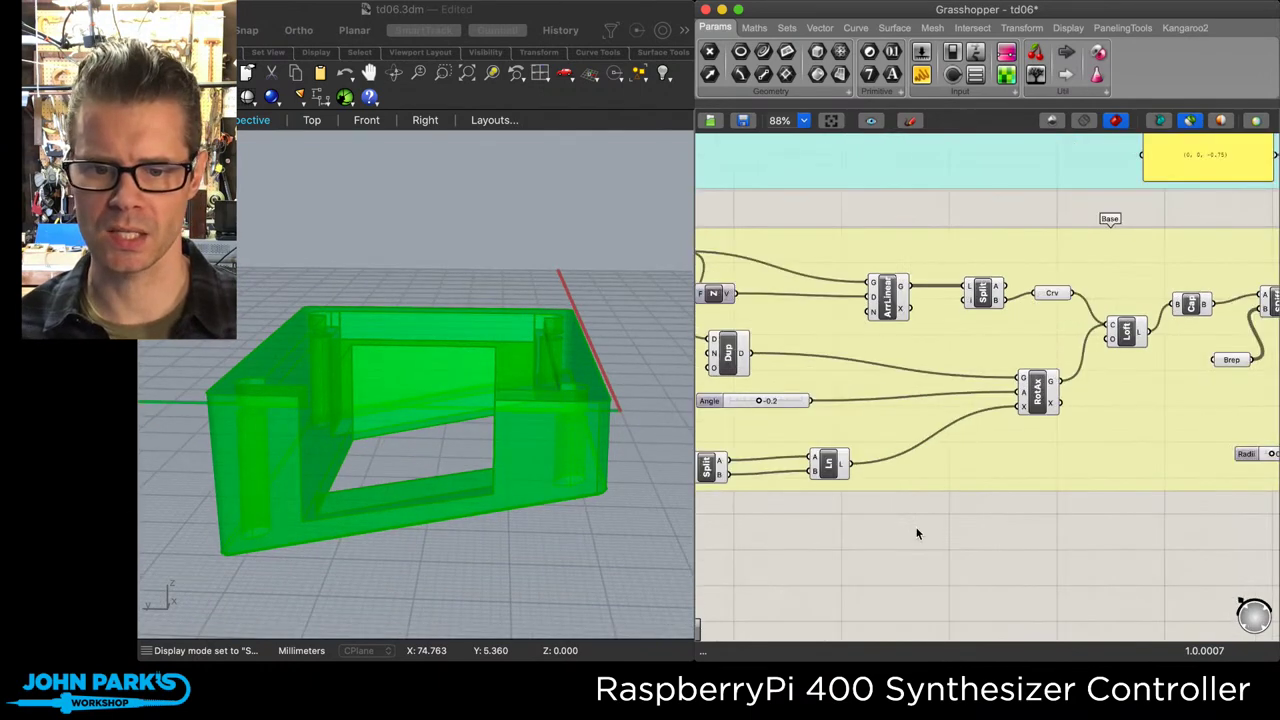
right_drag(917, 531, 1157, 531)
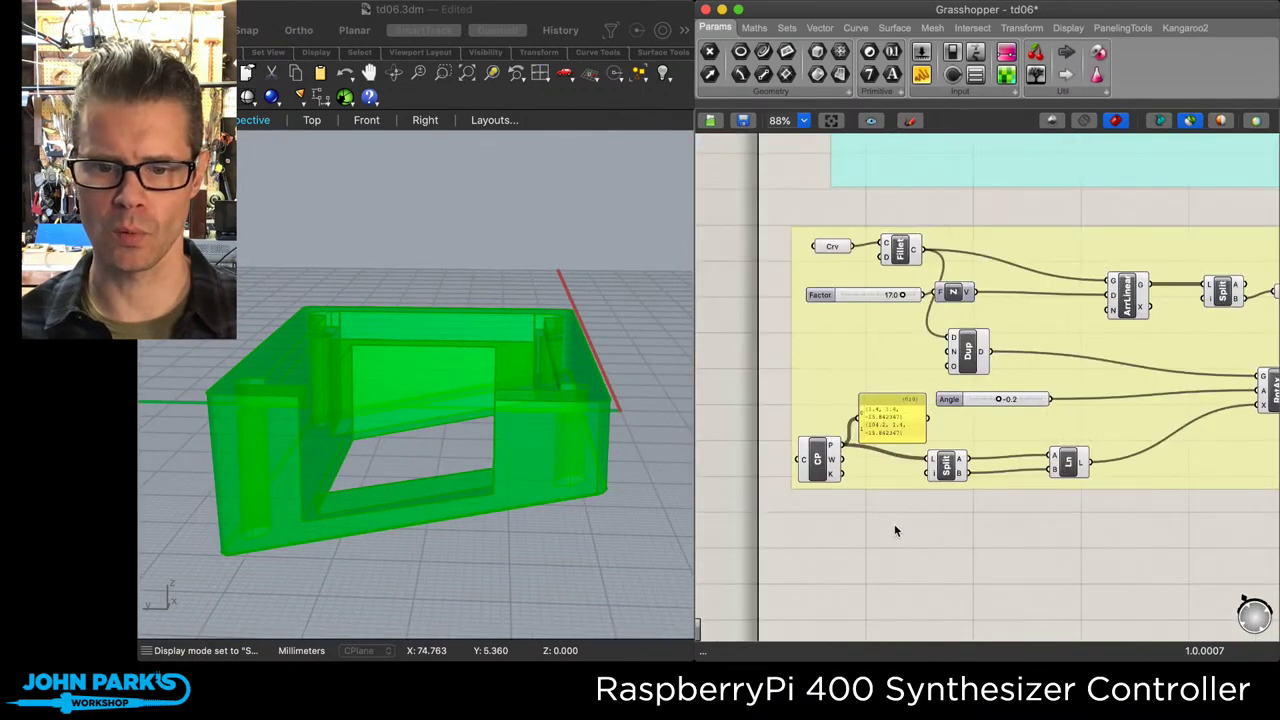
click(817, 460)
click(968, 352)
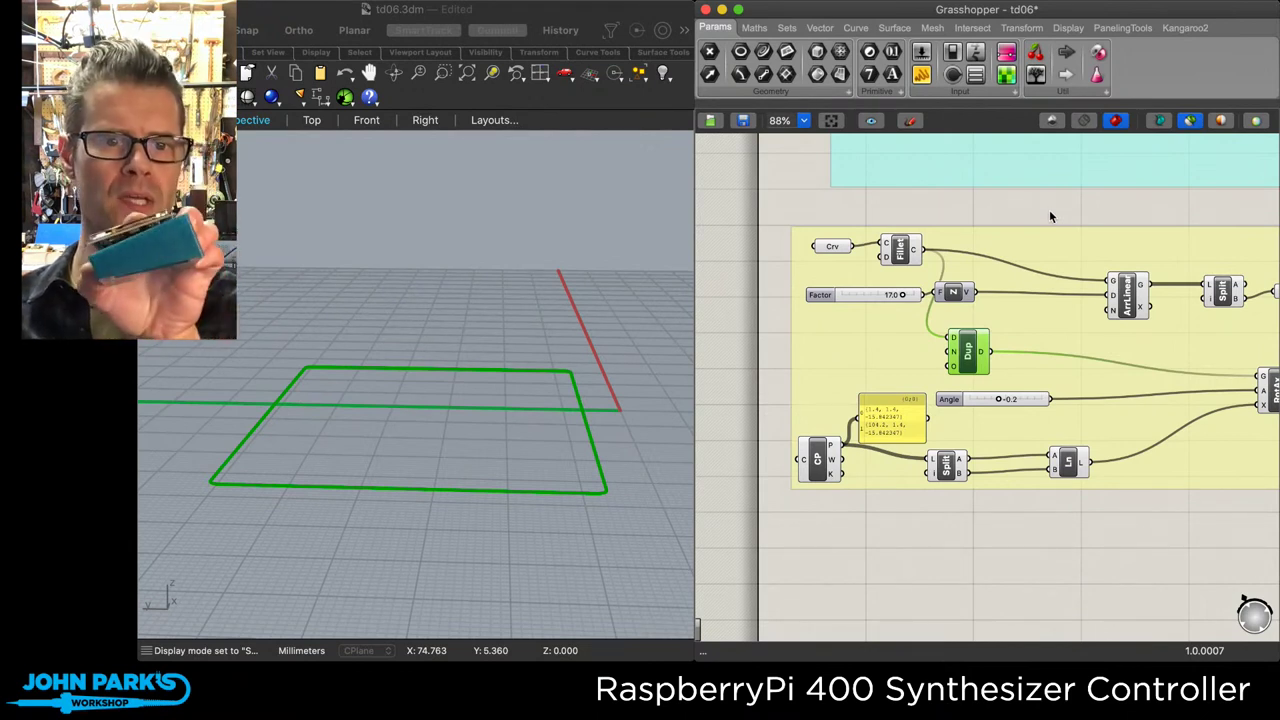
click(1124, 304)
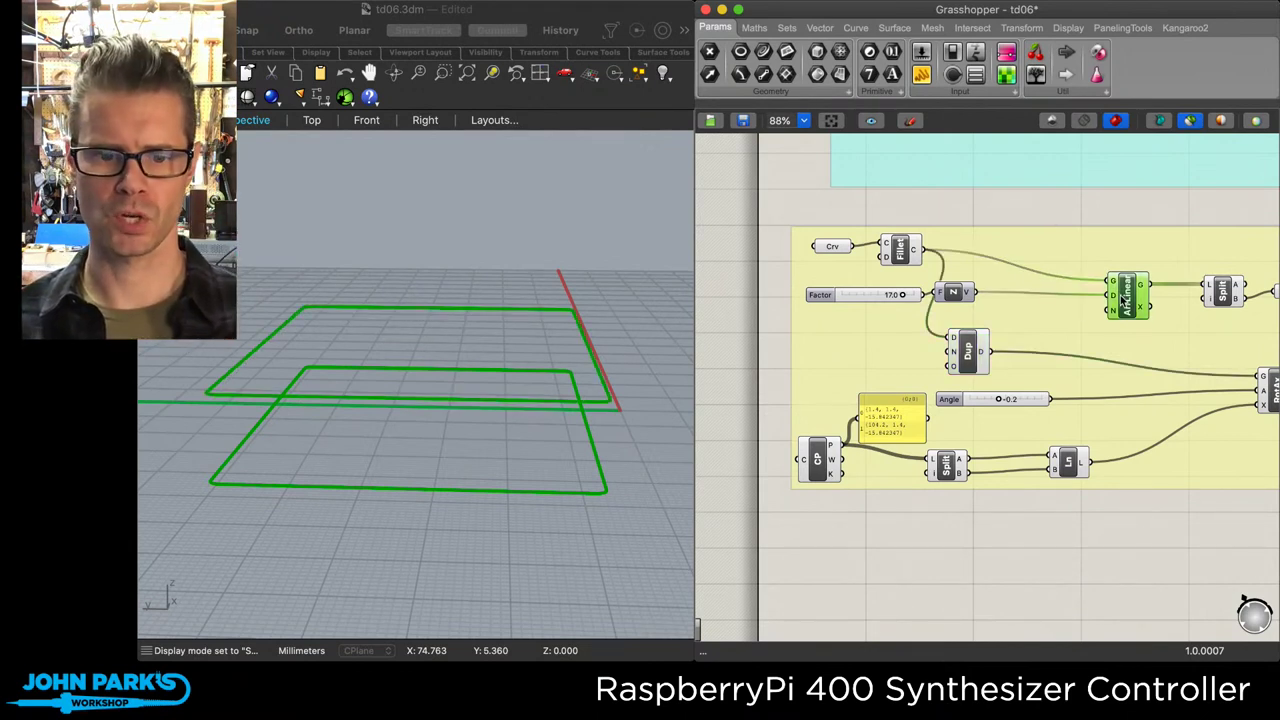
click(1221, 291)
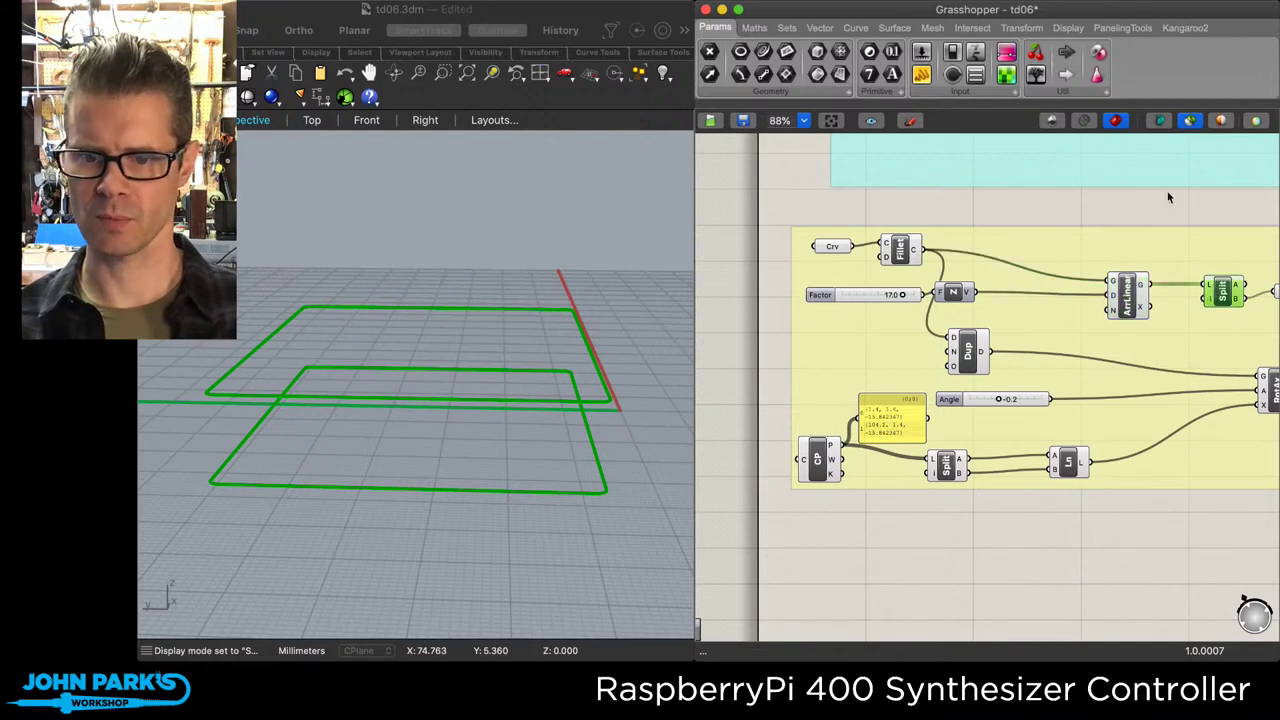
Step: Preview the base outline rotated about the axis and the capped loft, examining the angled solid from the side
scroll(863, 211, right, 5)
click(980, 383)
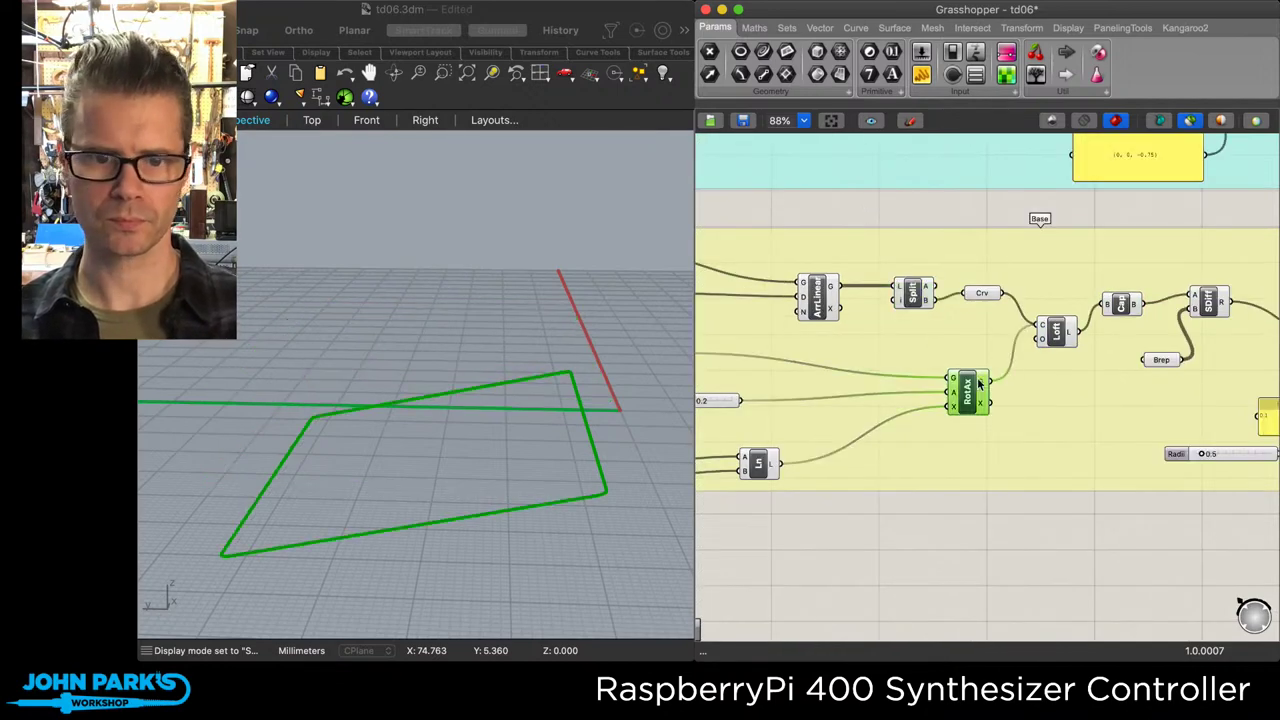
right_drag(602, 326, 597, 307)
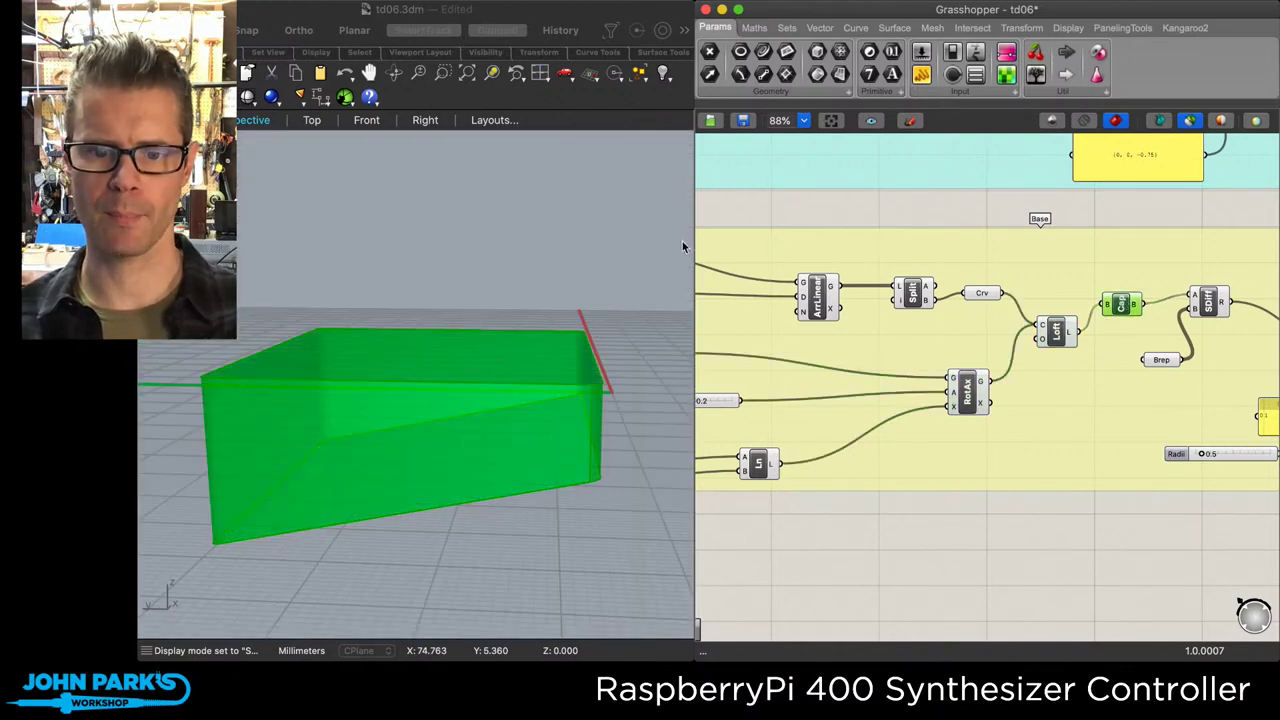
mouse_move(597, 234)
right_down()
mouse_move(569, 280)
mouse_move(580, 268)
mouse_move(600, 276)
mouse_move(603, 157)
mouse_move(610, 250)
right_up()
Step: Preview the Base group's first solid difference, which subtracts the Brep parameter, and its edge fillet from different angles
click(1210, 302)
right_drag(1068, 538, 872, 546)
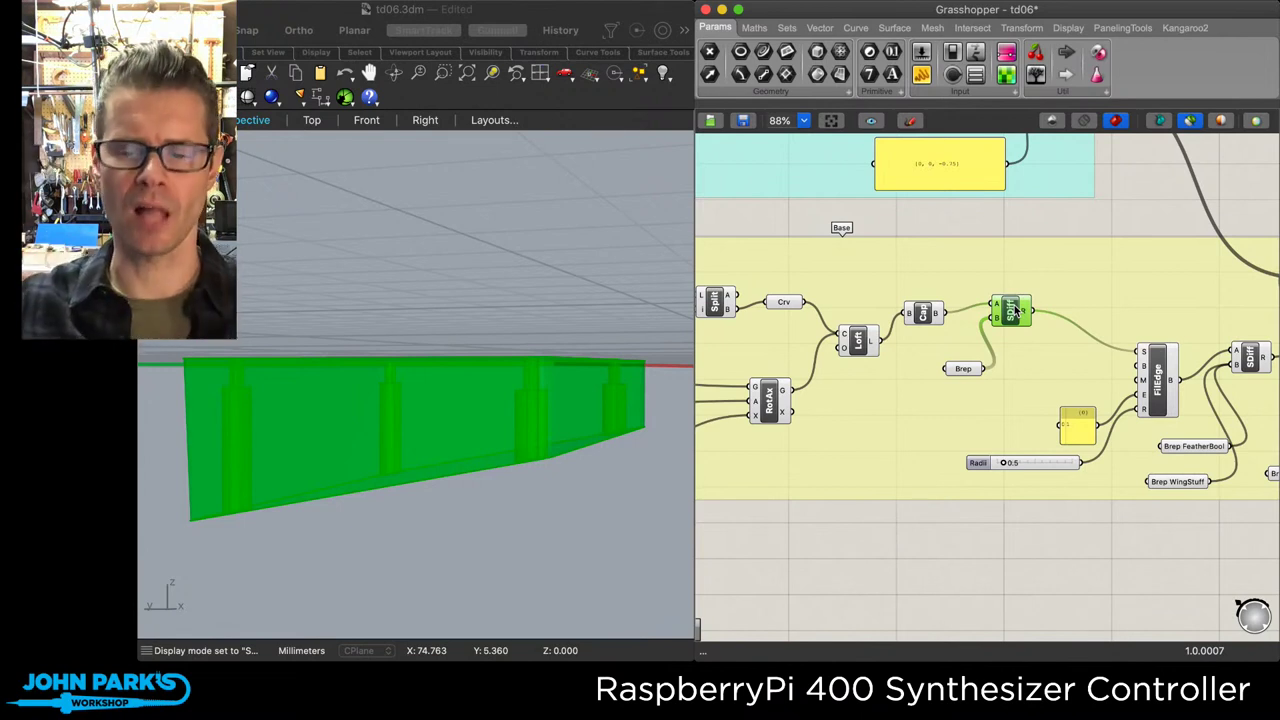
click(1062, 234)
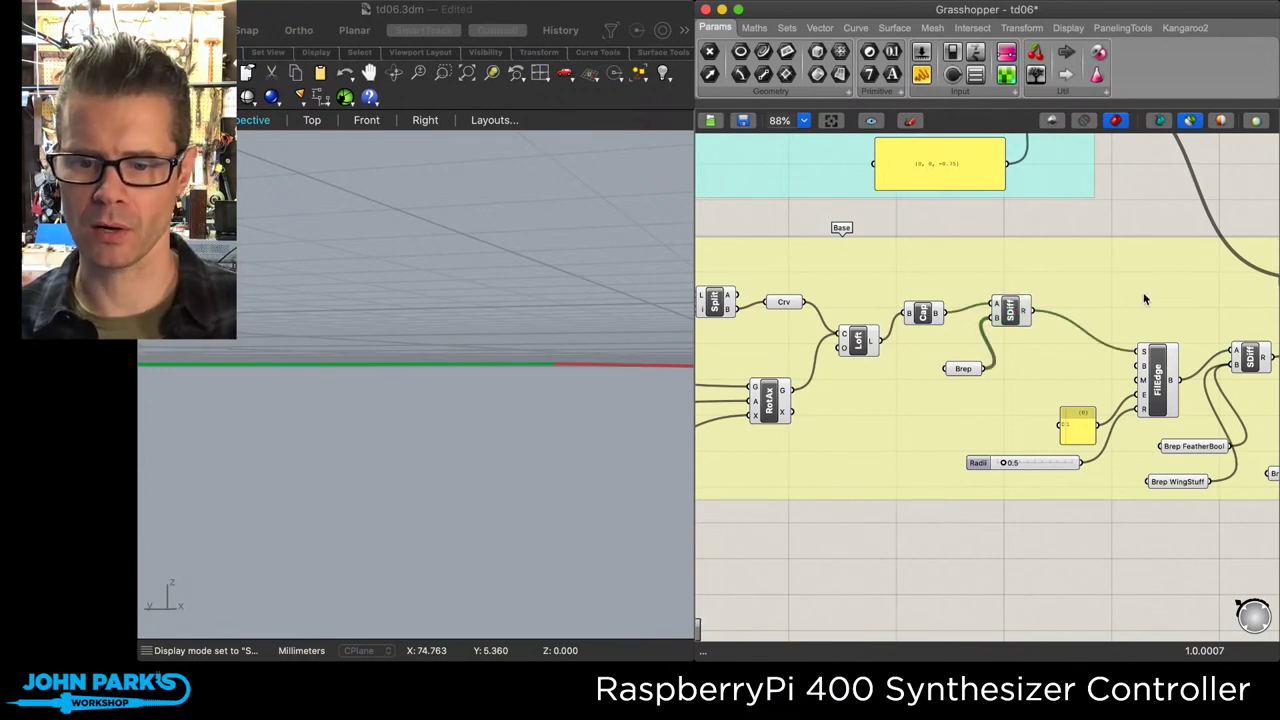
click(1165, 408)
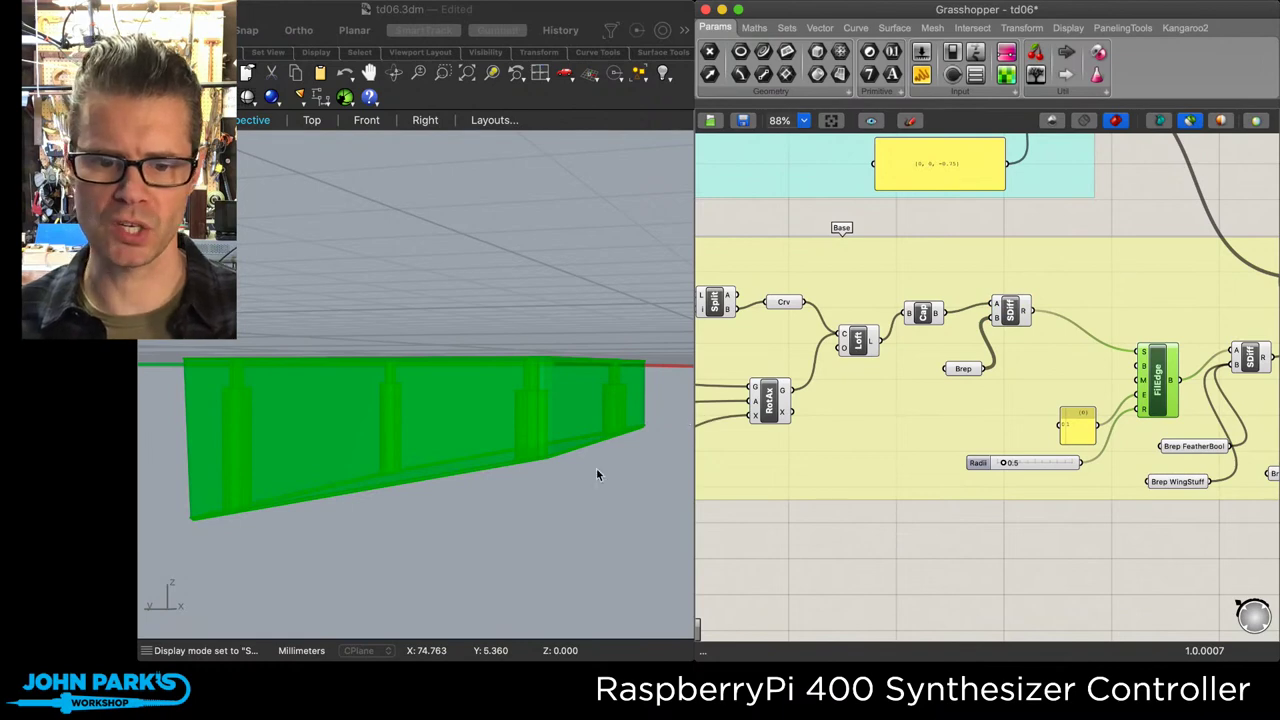
right_drag(580, 517, 477, 551)
Step: Preview the solid differences that subtract Brep FeatherBool and Brep WingStuff, and the moved wing shape, from the base
right_drag(1265, 334, 993, 334)
click(980, 358)
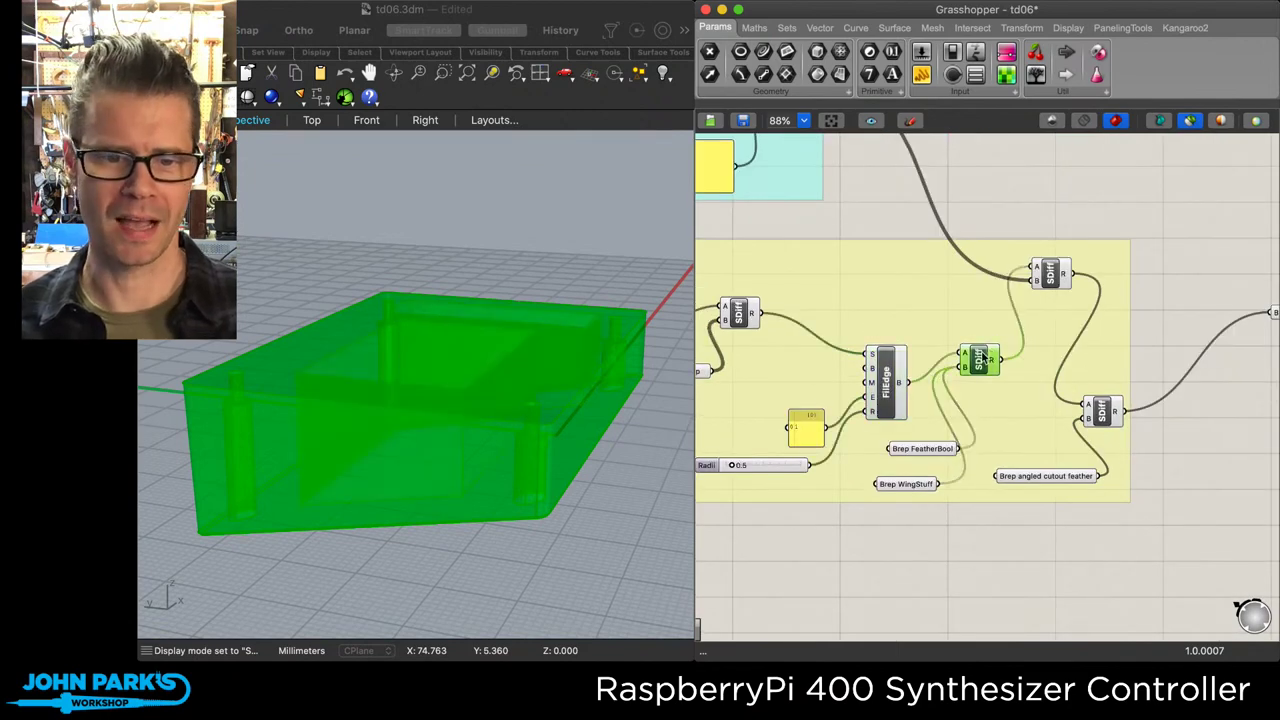
mouse_move(581, 210)
right_down()
mouse_move(574, 277)
mouse_move(586, 303)
mouse_move(612, 199)
mouse_move(593, 231)
right_up()
click(1050, 273)
right_drag(478, 268, 520, 234)
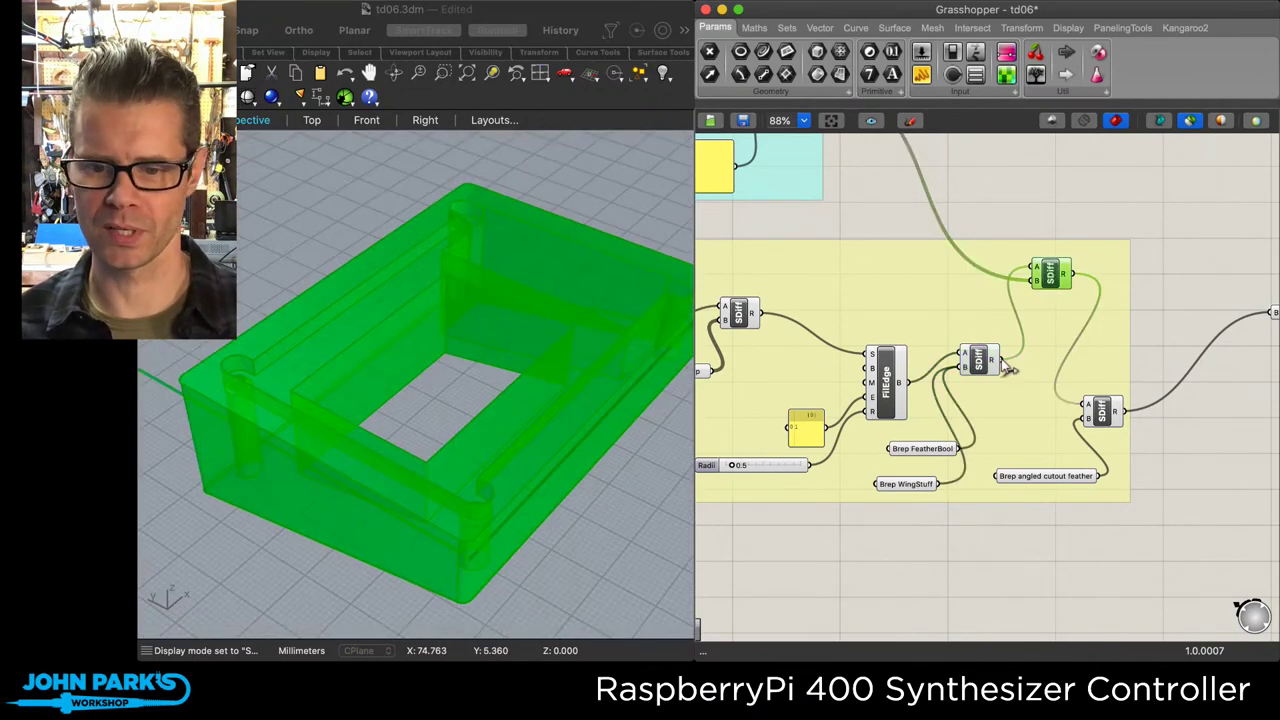
Step: Preview the solid difference that subtracts Brep angled cutout feather, and the Preview component that combines base and top
click(1100, 413)
right_drag(454, 373, 520, 305)
right_drag(1178, 429, 881, 619)
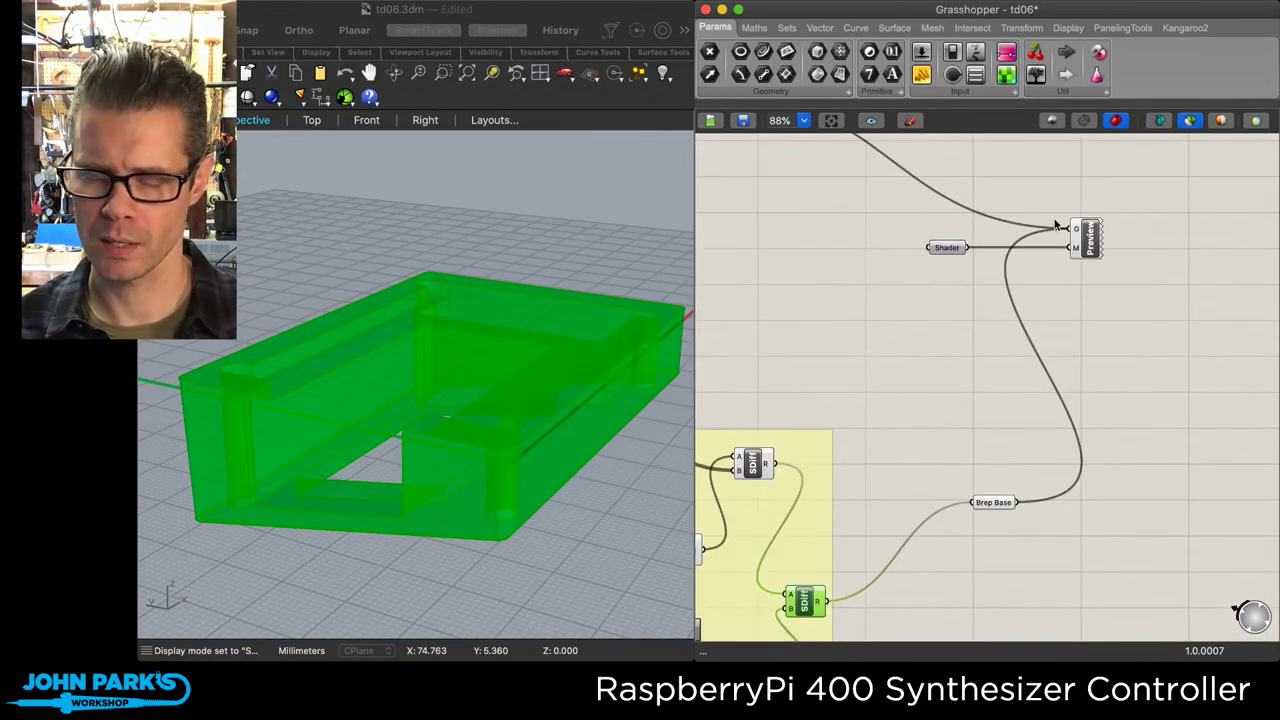
click(1088, 240)
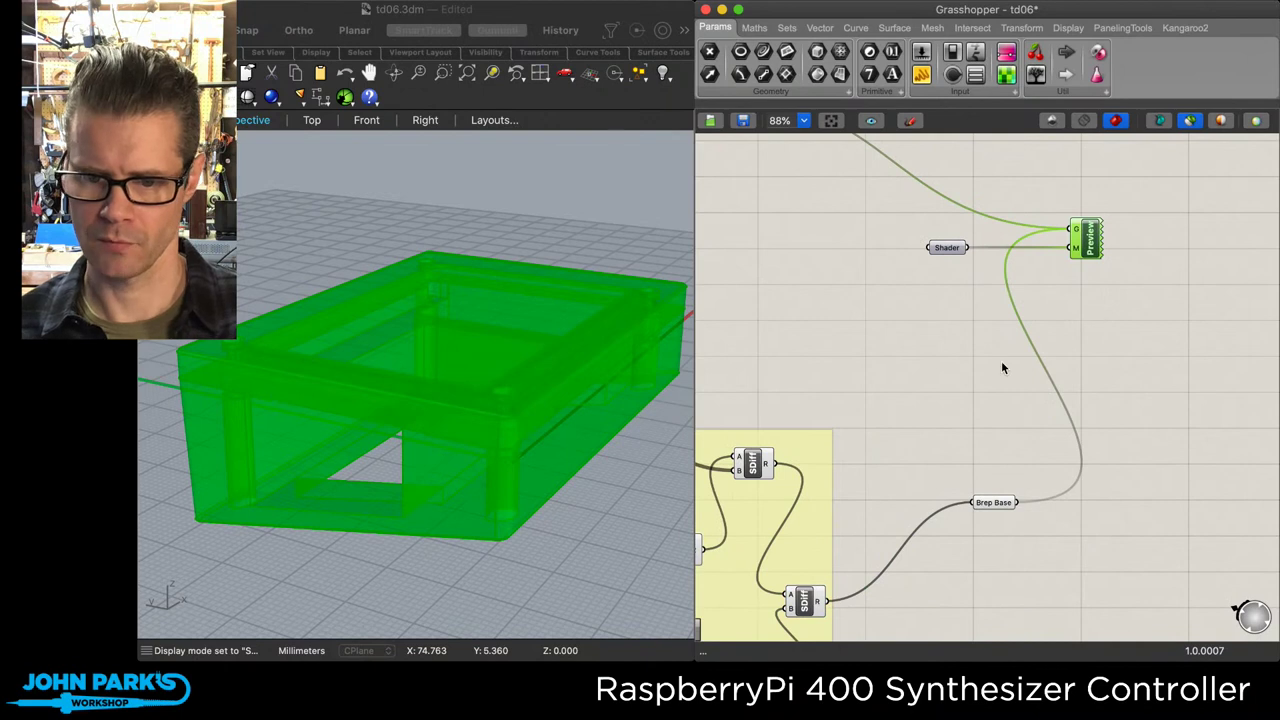
Step: Preview the Brep Top parameter on its own, and return to the Preview component showing the complete enclosure
scroll(1001, 360, up, 6)
scroll(1001, 360, left, 5)
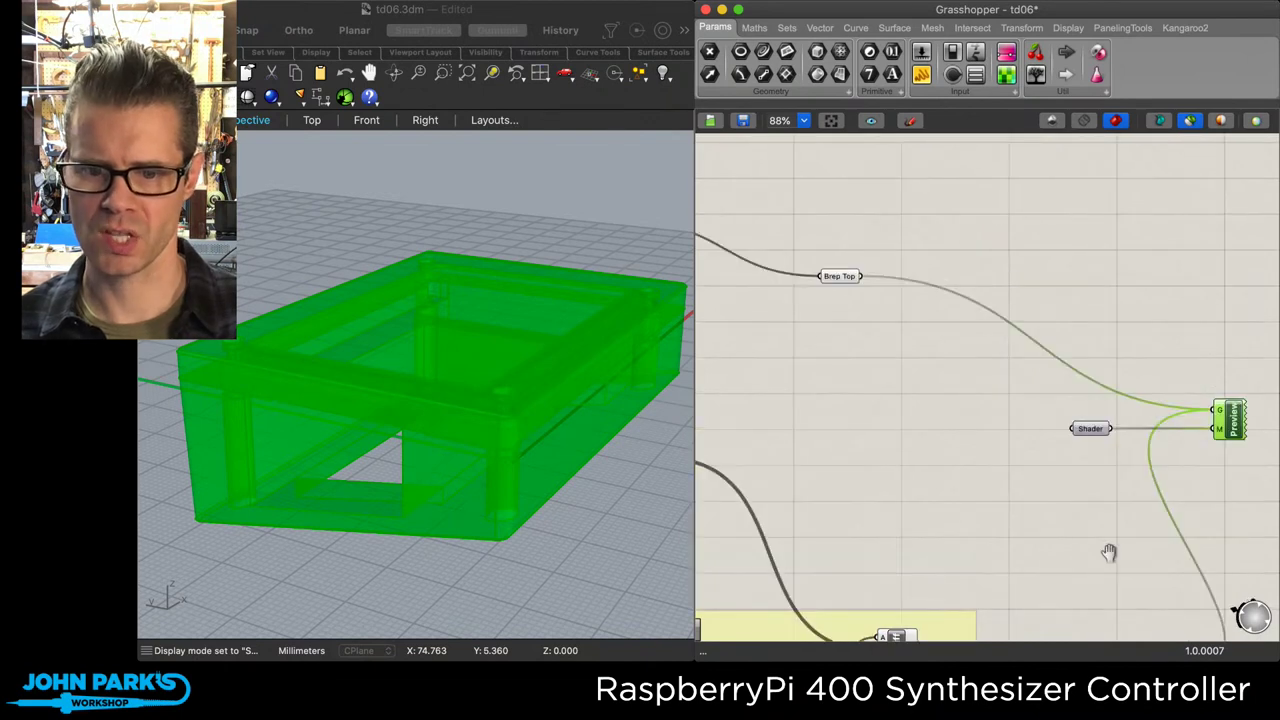
right_drag(845, 284, 845, 287)
click(846, 290)
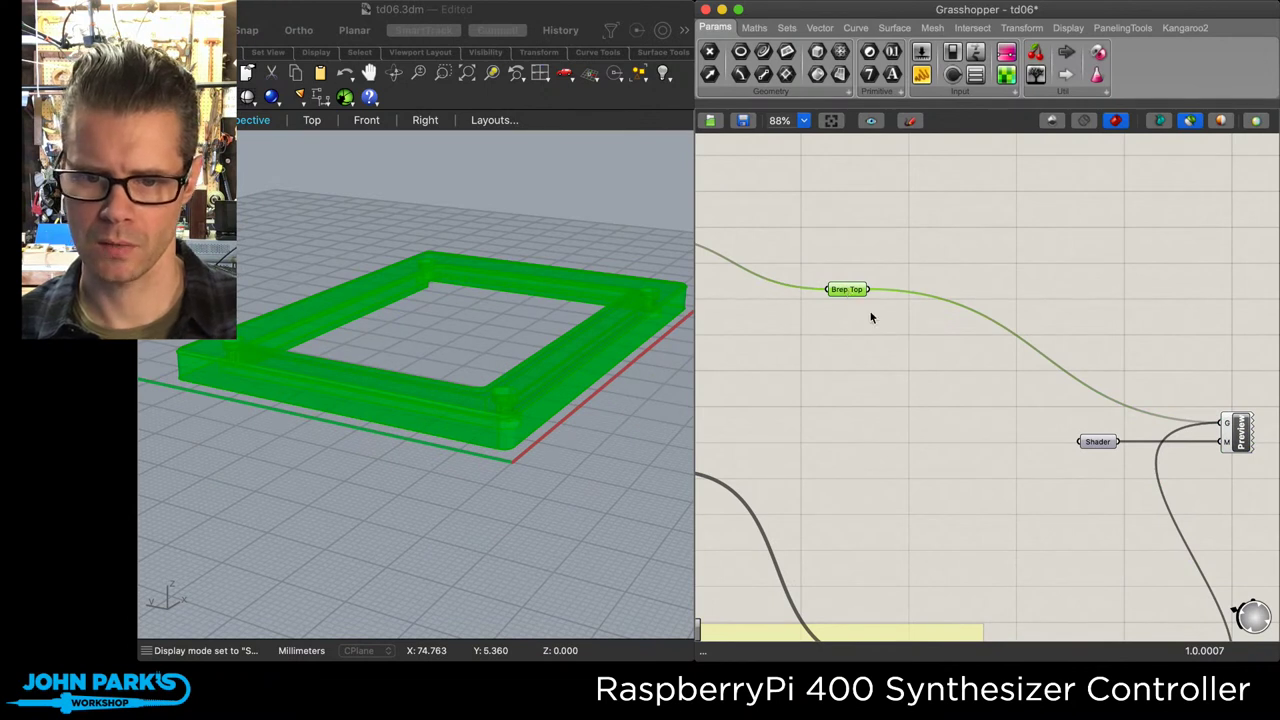
scroll(786, 317, down, 5)
scroll(786, 317, right, 5)
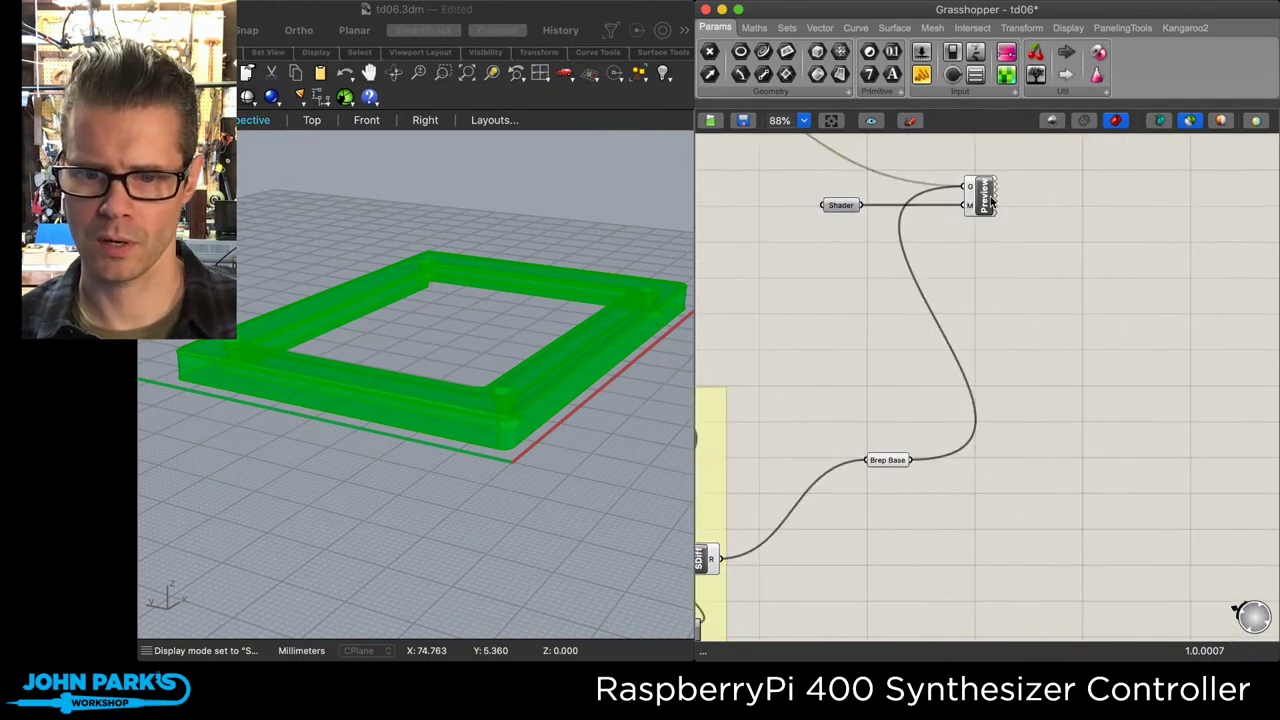
click(988, 196)
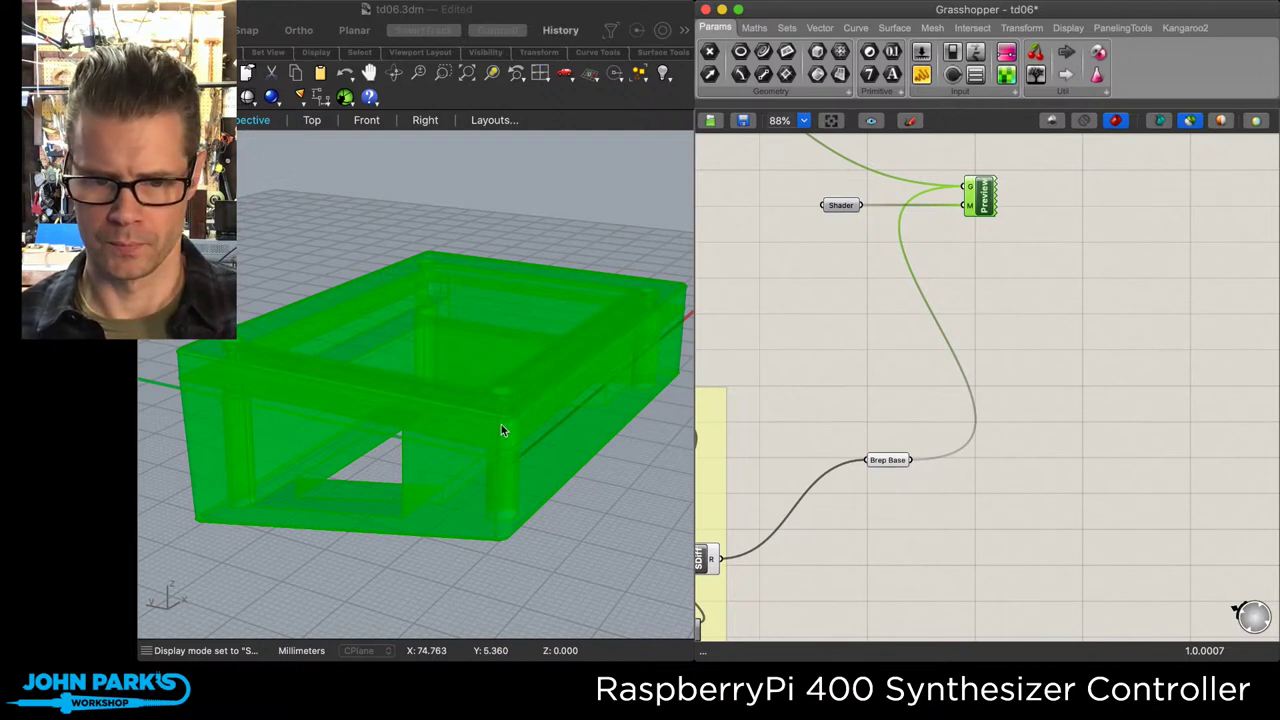
Step: Set the perspective viewport to Rendered display and examine the assembled enclosure from the front and above
key(ctrl+alt+r)
mouse_move(428, 557)
right_down()
mouse_move(463, 567)
mouse_move(436, 572)
right_up()
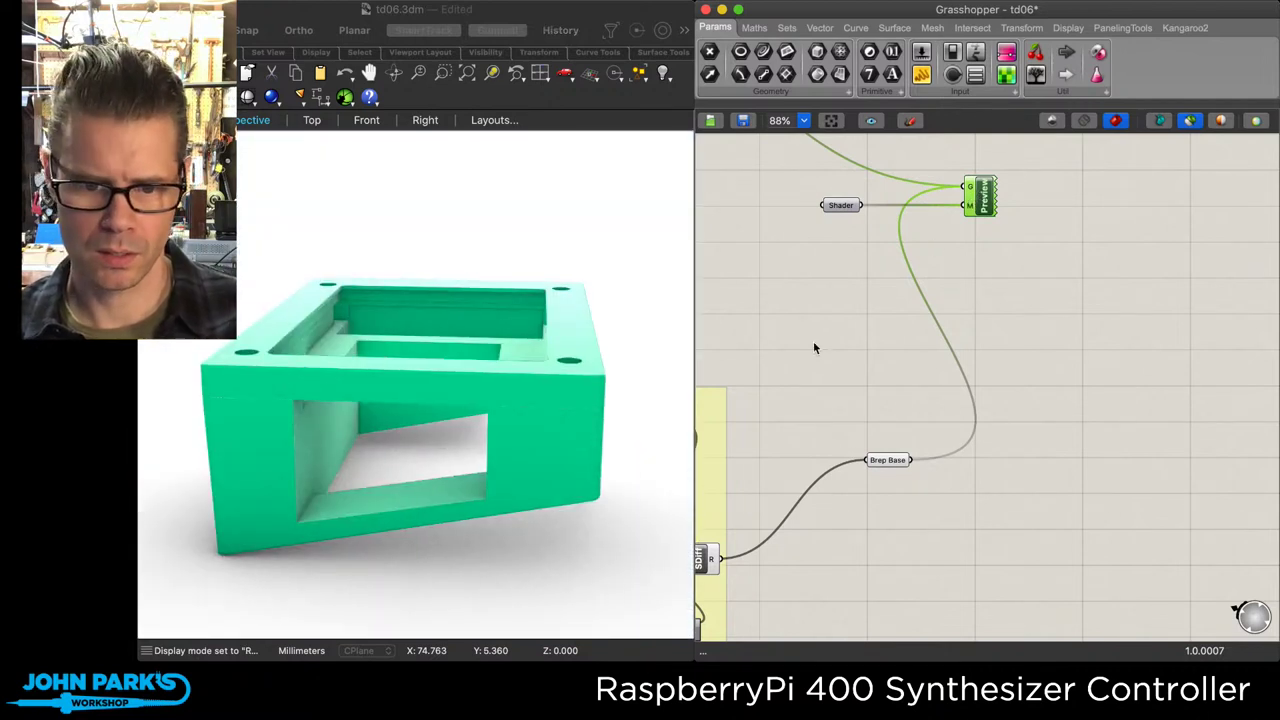
right_drag(540, 525, 529, 386)
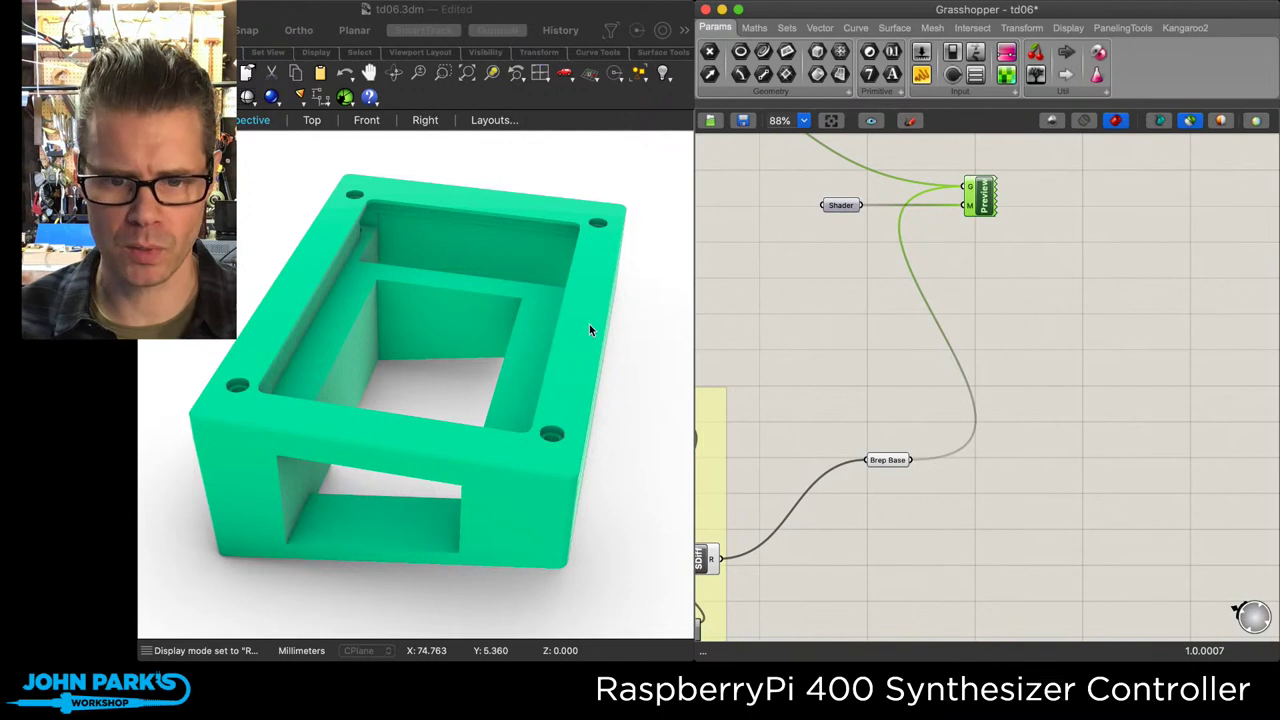
mouse_move(627, 396)
right_down()
mouse_move(602, 422)
mouse_move(613, 393)
right_up()
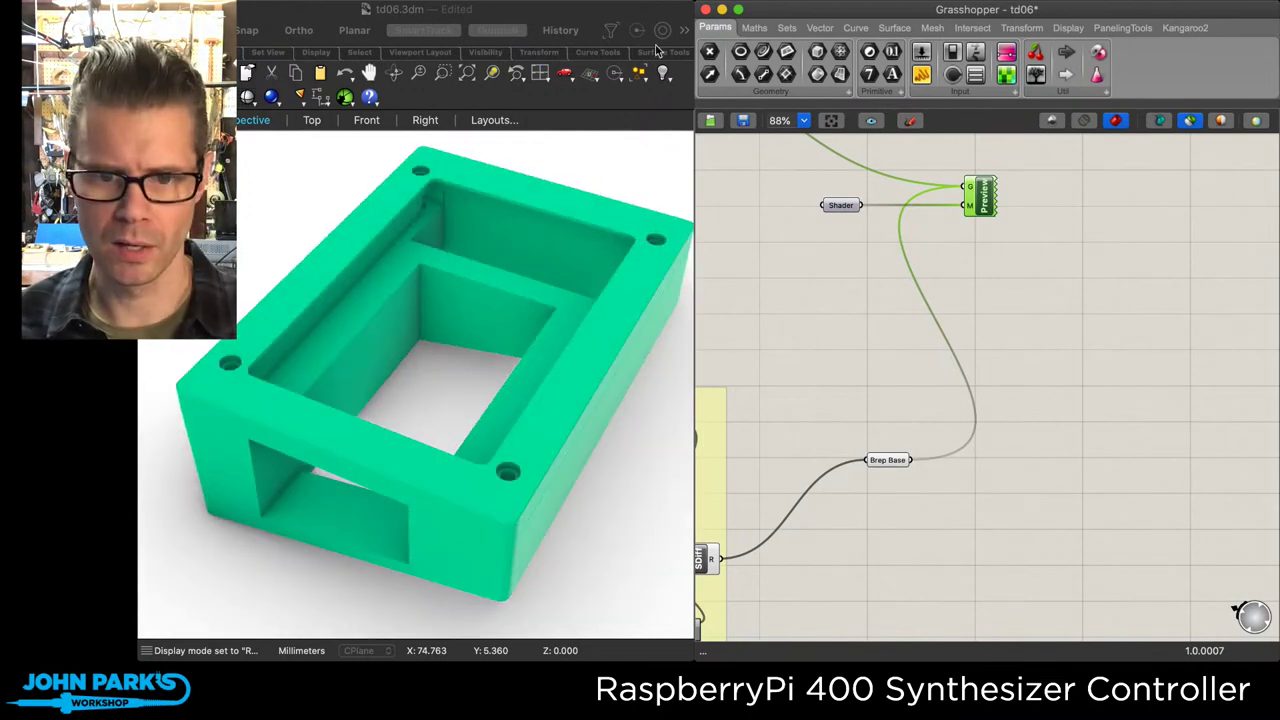
Step: Switch to the Rhino window and rearrange it beside Grasshopper so the Properties and Layers panels are exposed
click(659, 8)
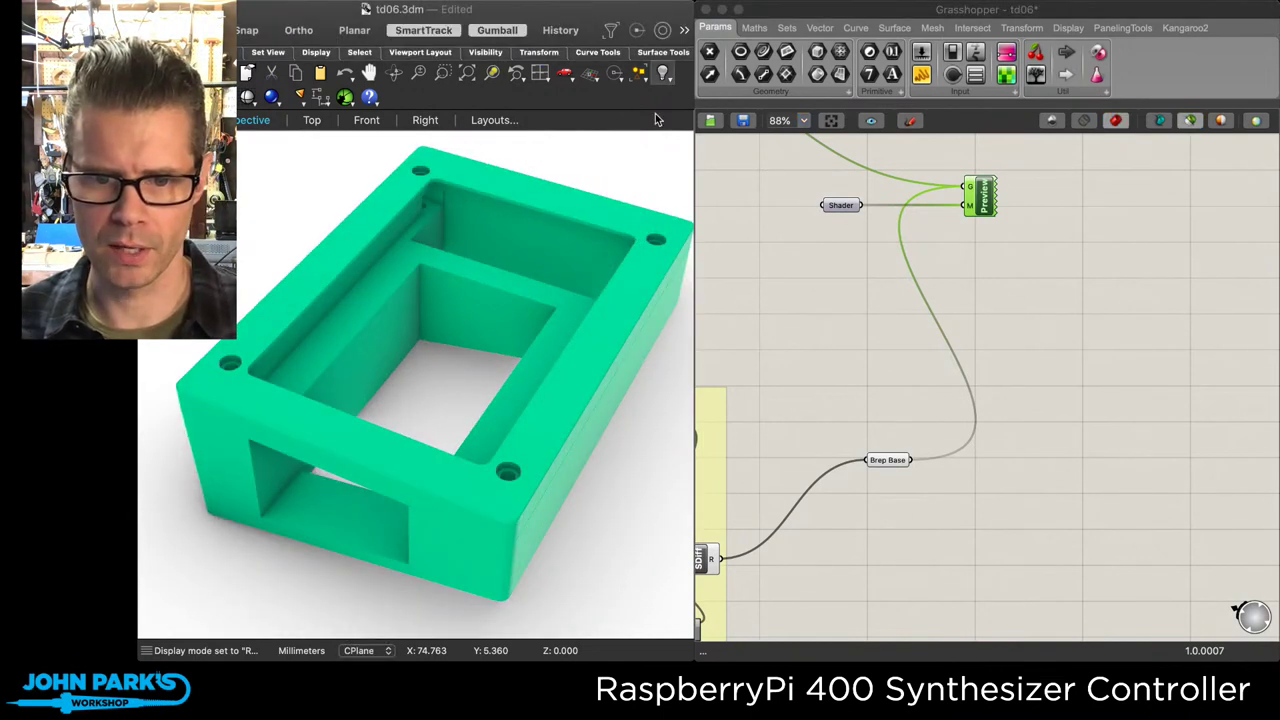
shift+right_drag(546, 199, 177, 203)
alt+drag(694, 40, 842, 36)
alt+drag(694, 32, 703, 32)
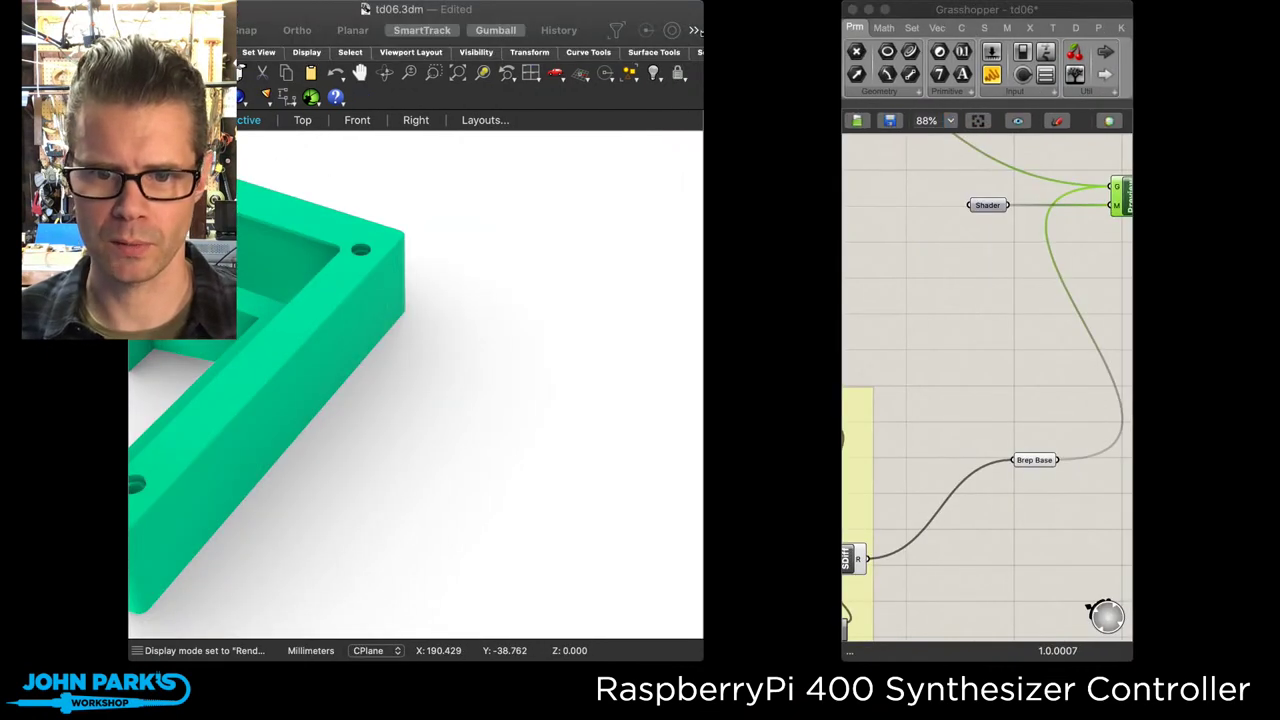
click(788, 24)
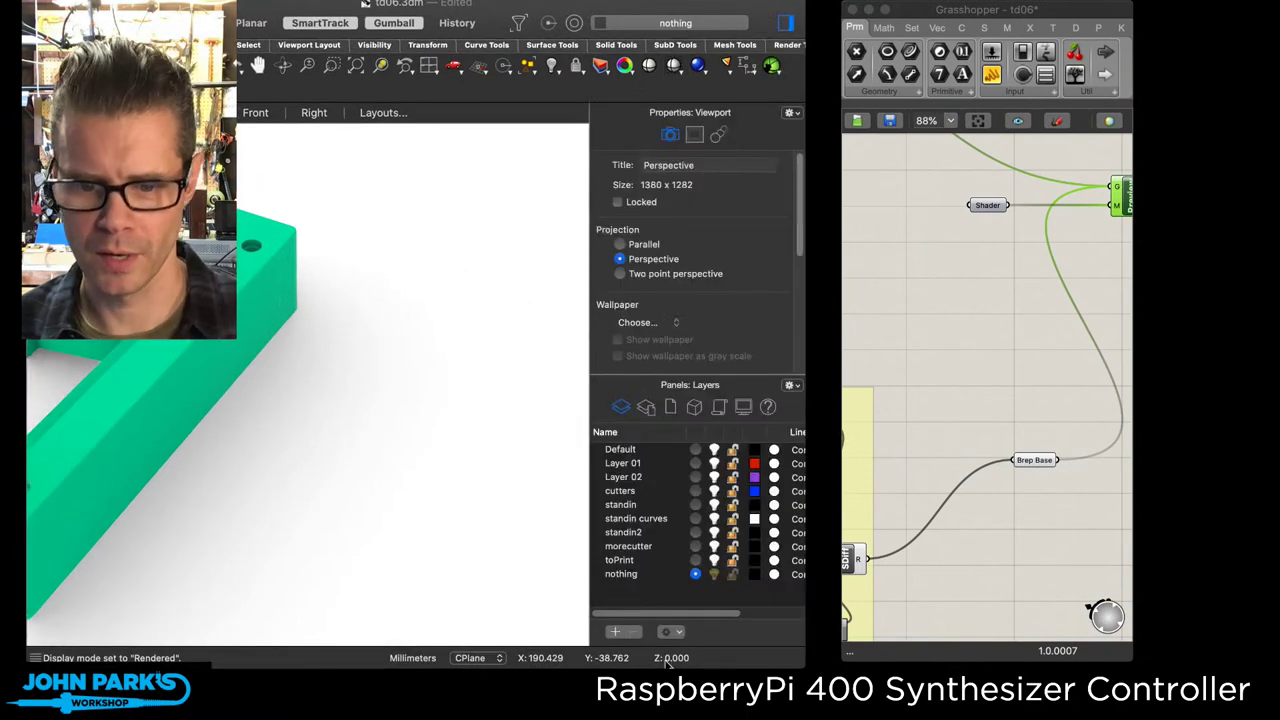
Step: Turn on the toPrint layer and bring its enclosure parts into view
click(713, 561)
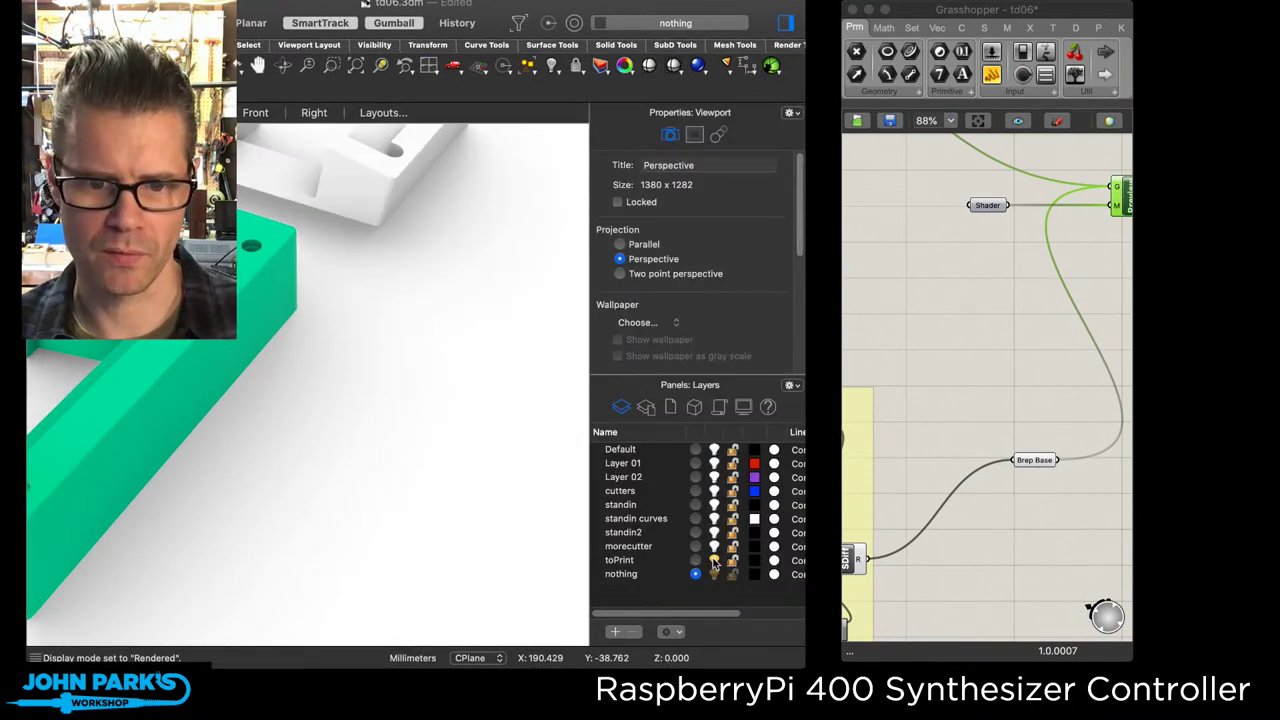
shift+right_drag(457, 320, 380, 620)
shift+right_drag(378, 334, 507, 465)
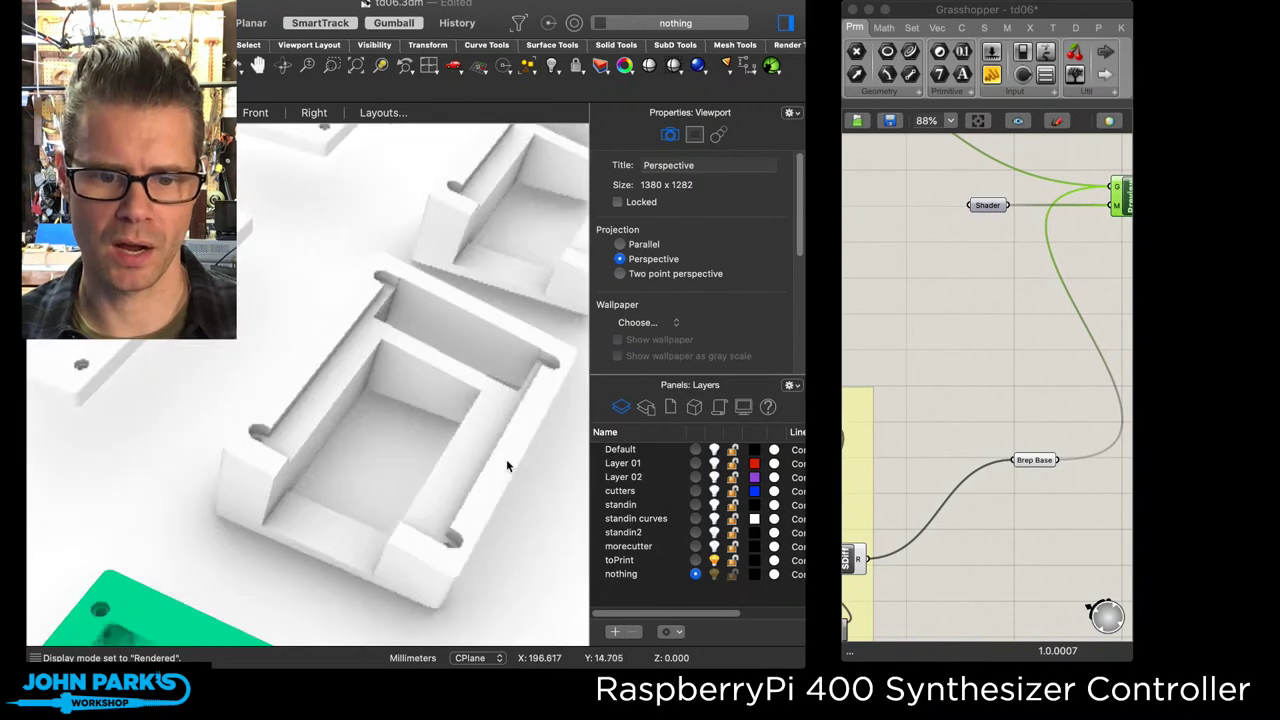
Step: Select the toPrint layer's top polysurface, top mesh and base mesh in turn, examining the base mesh up close
click(329, 346)
click(185, 275)
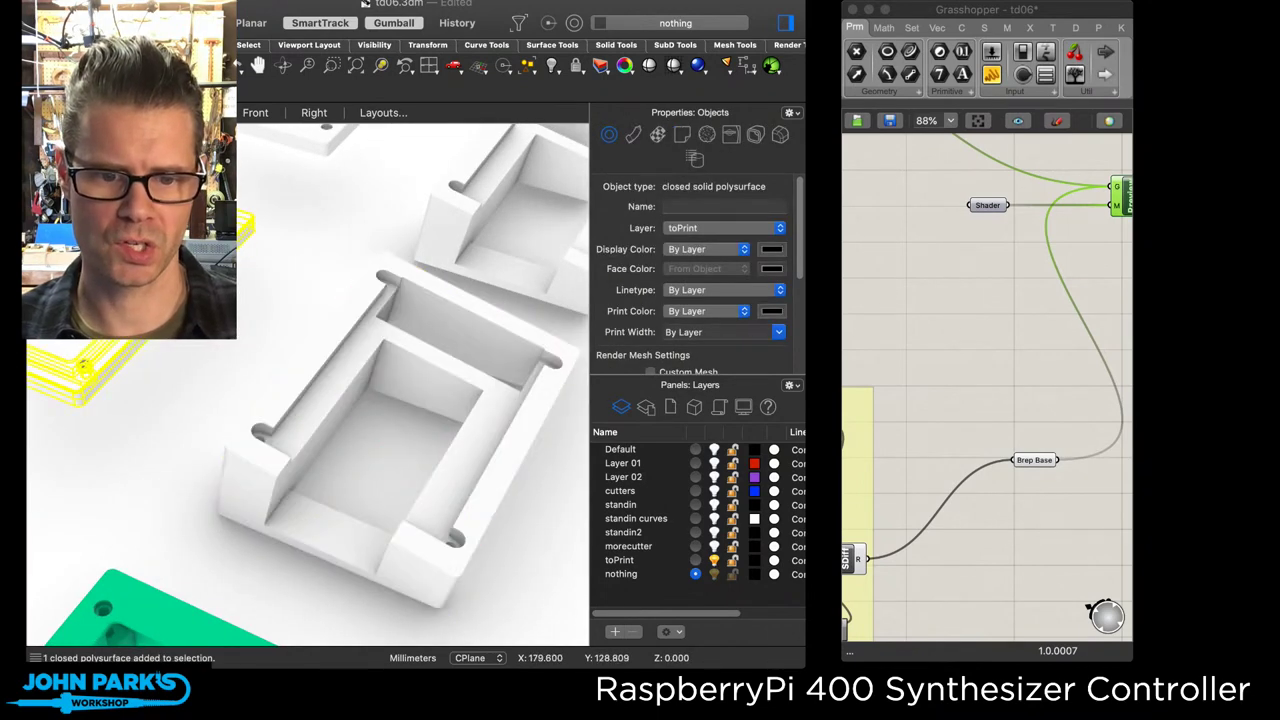
right_drag(148, 414, 30, 575)
click(287, 287)
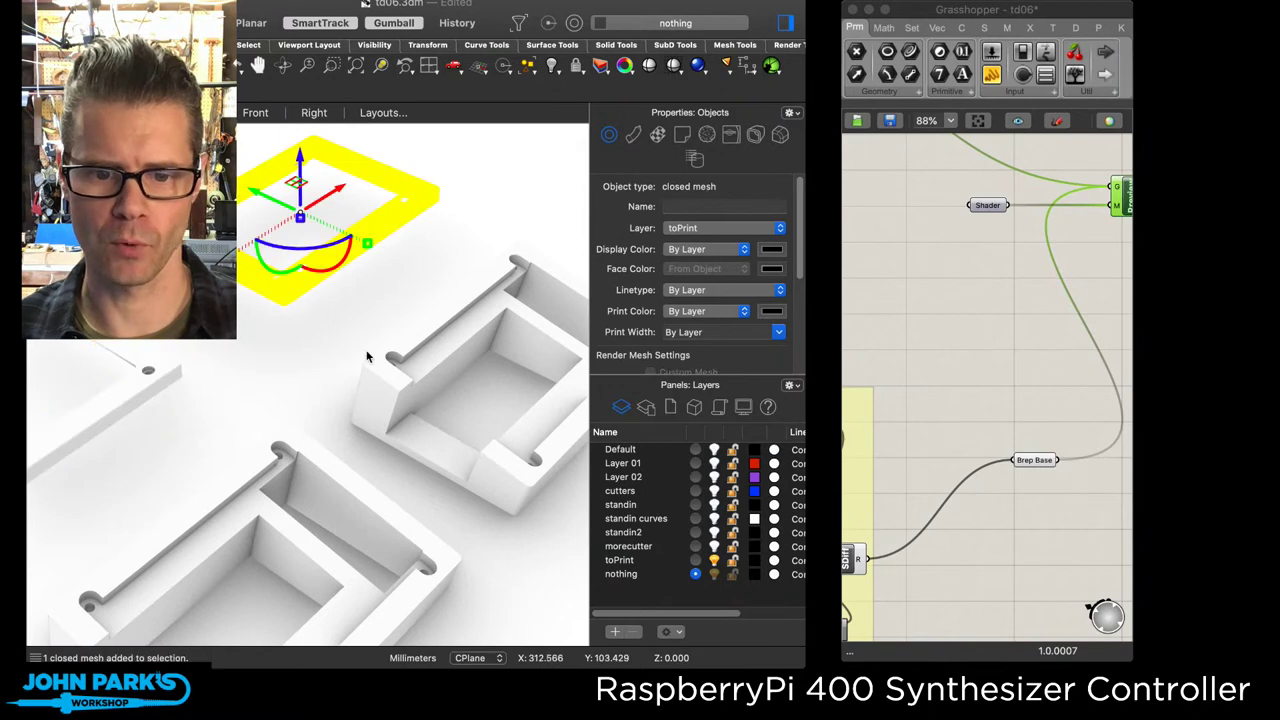
click(440, 360)
shift+right_drag(506, 372, 352, 352)
scroll(352, 352, up, 6)
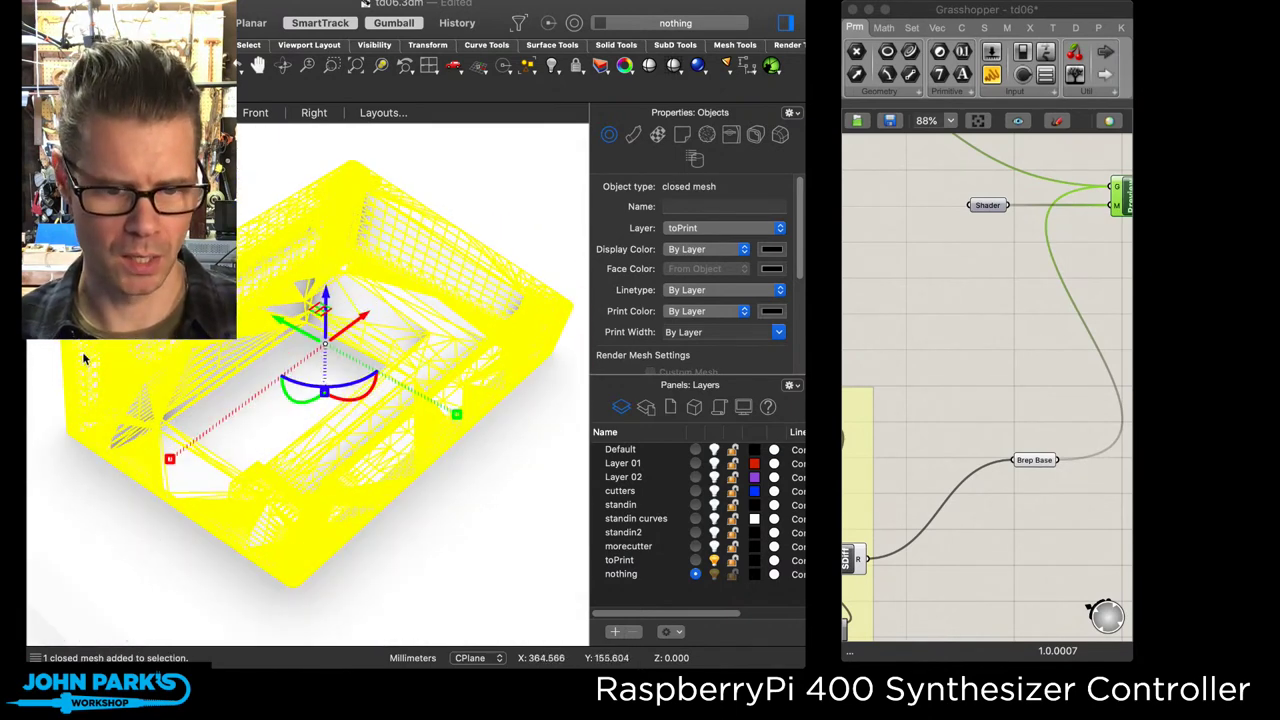
Step: Clear the selection and set the viewport to Shaded display to examine the mesh facets of the base
click(121, 602)
key(ctrl+alt+s)
mouse_move(160, 537)
right_down()
mouse_move(143, 515)
mouse_move(168, 522)
right_up()
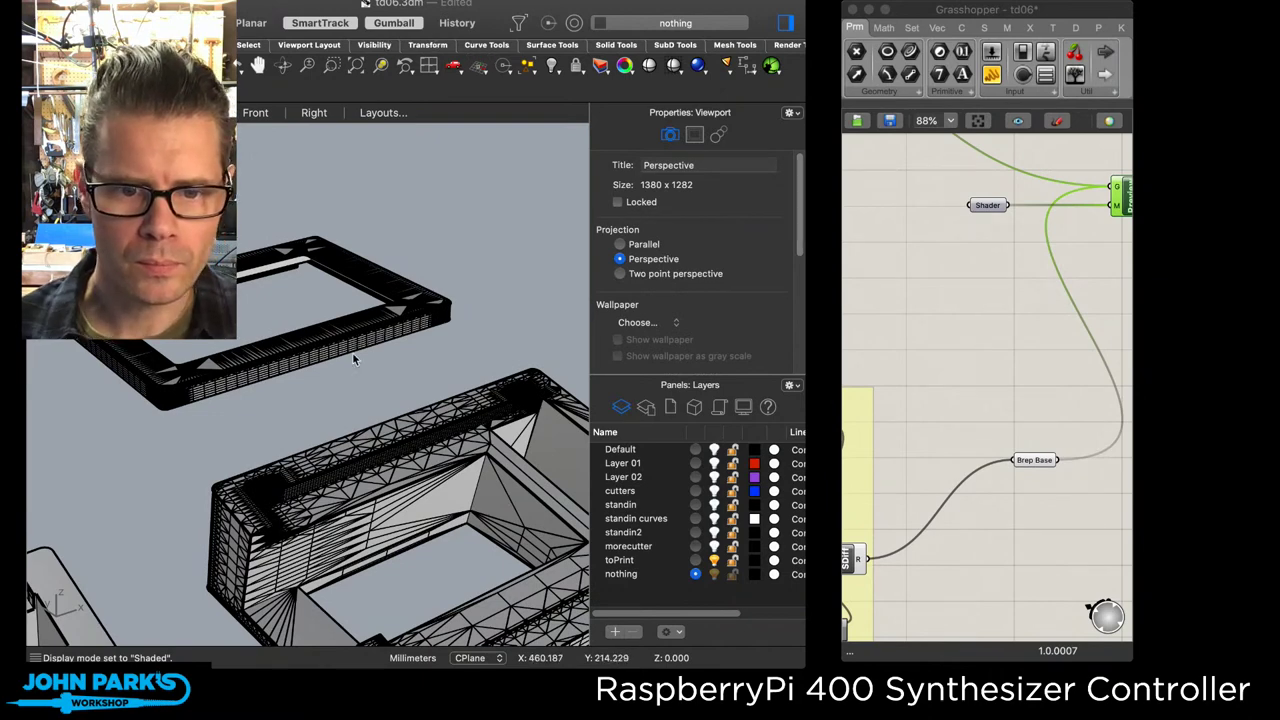
shift+scroll(360, 340, down, 5)
shift+right_drag(500, 503, 425, 445)
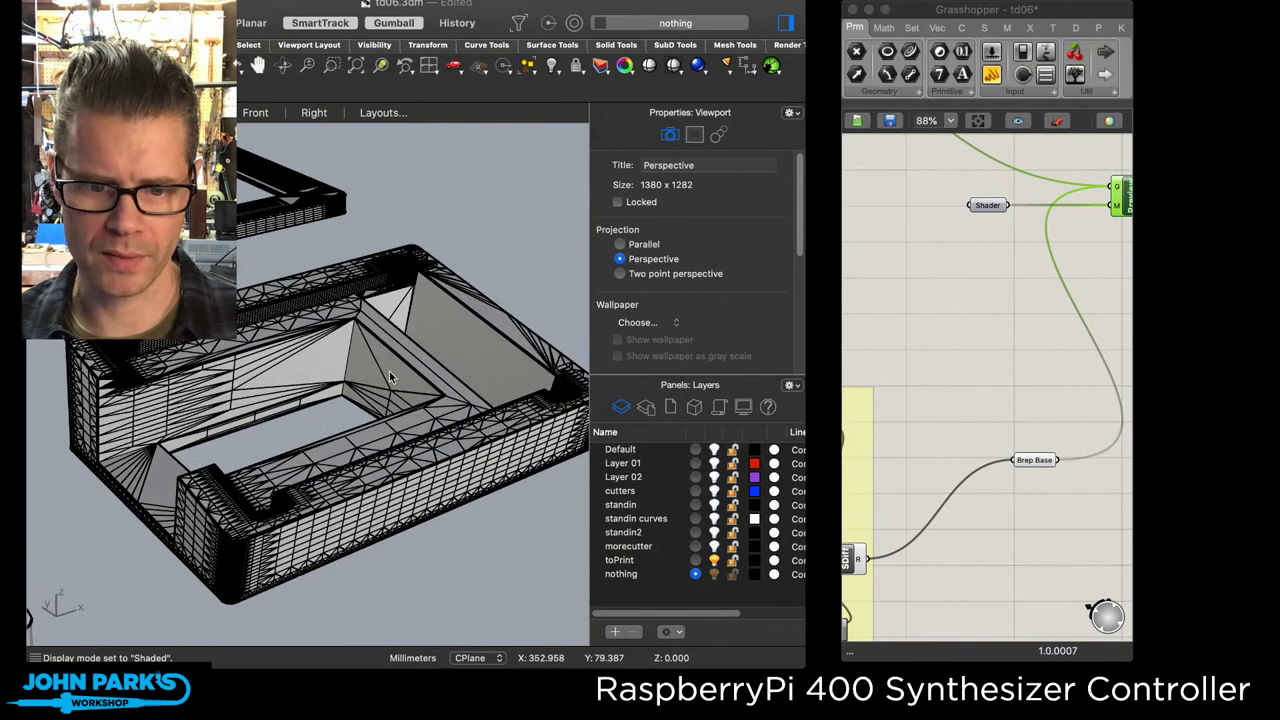
Step: Select the base mesh on the toPrint layer and switch back to the Grasshopper window
click(425, 444)
mouse_move(442, 540)
right_down()
mouse_move(452, 529)
mouse_move(440, 542)
mouse_move(439, 530)
right_up()
click(452, 528)
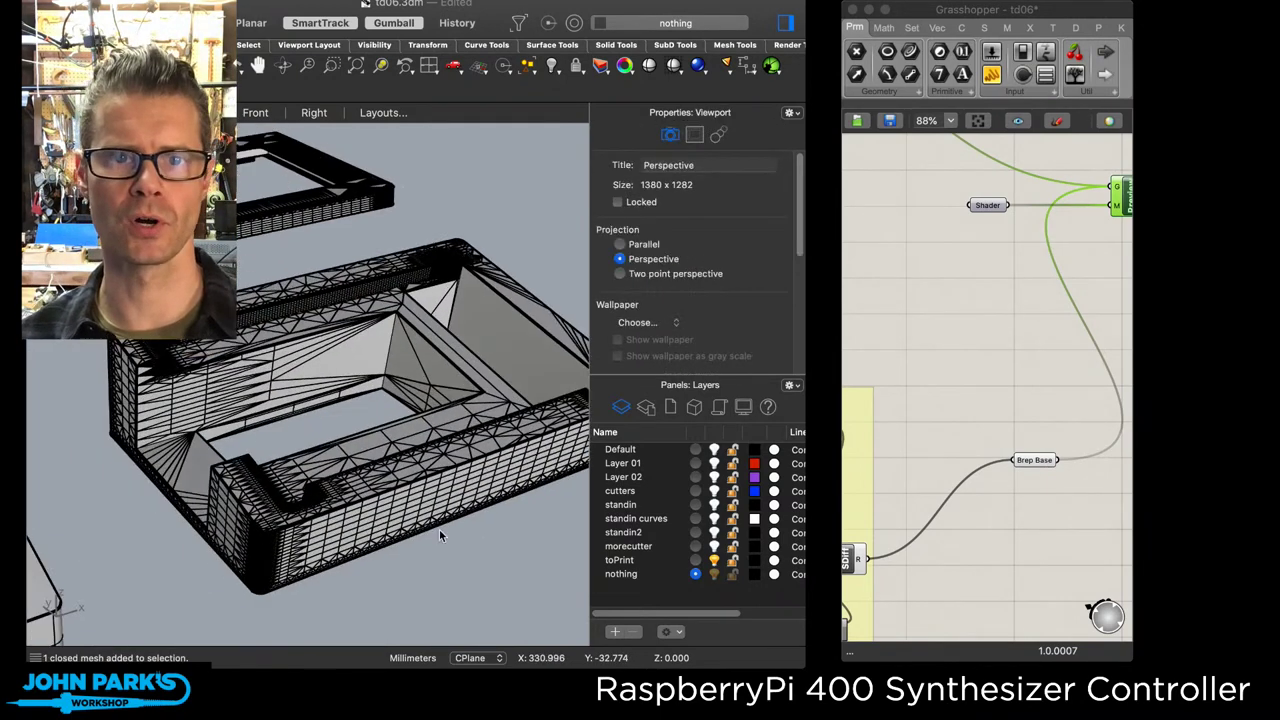
click(445, 527)
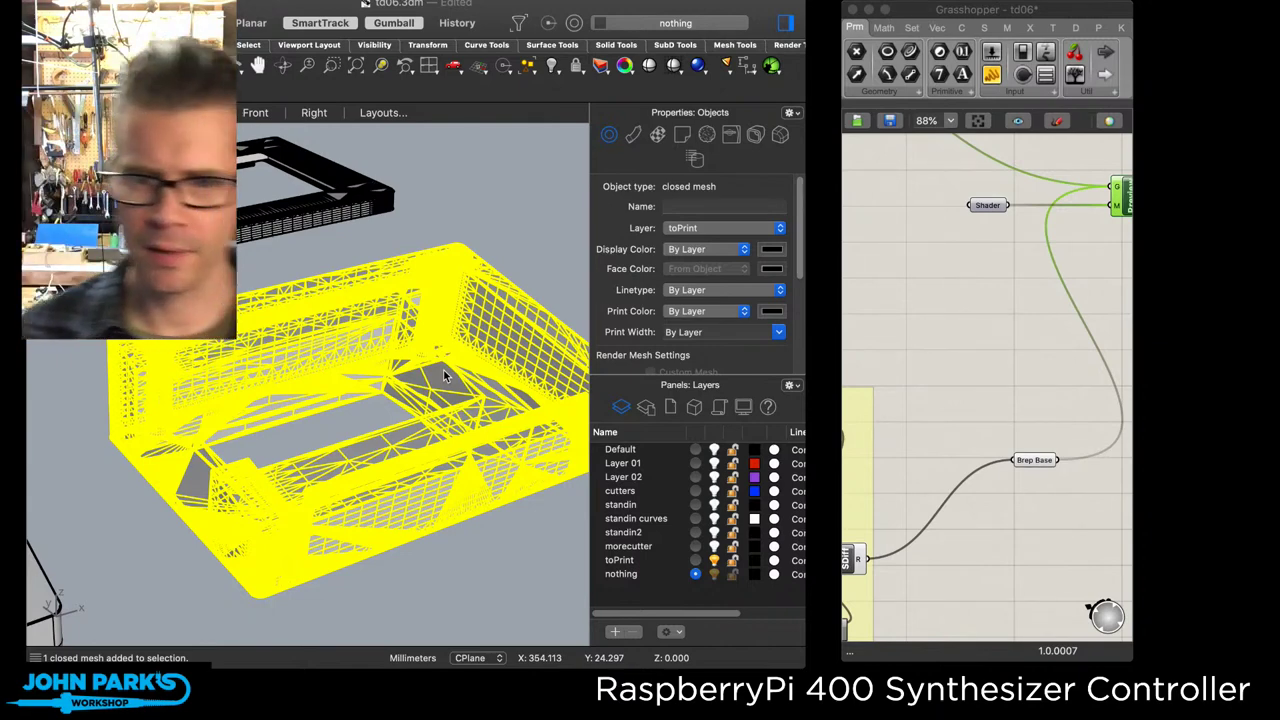
click(898, 8)
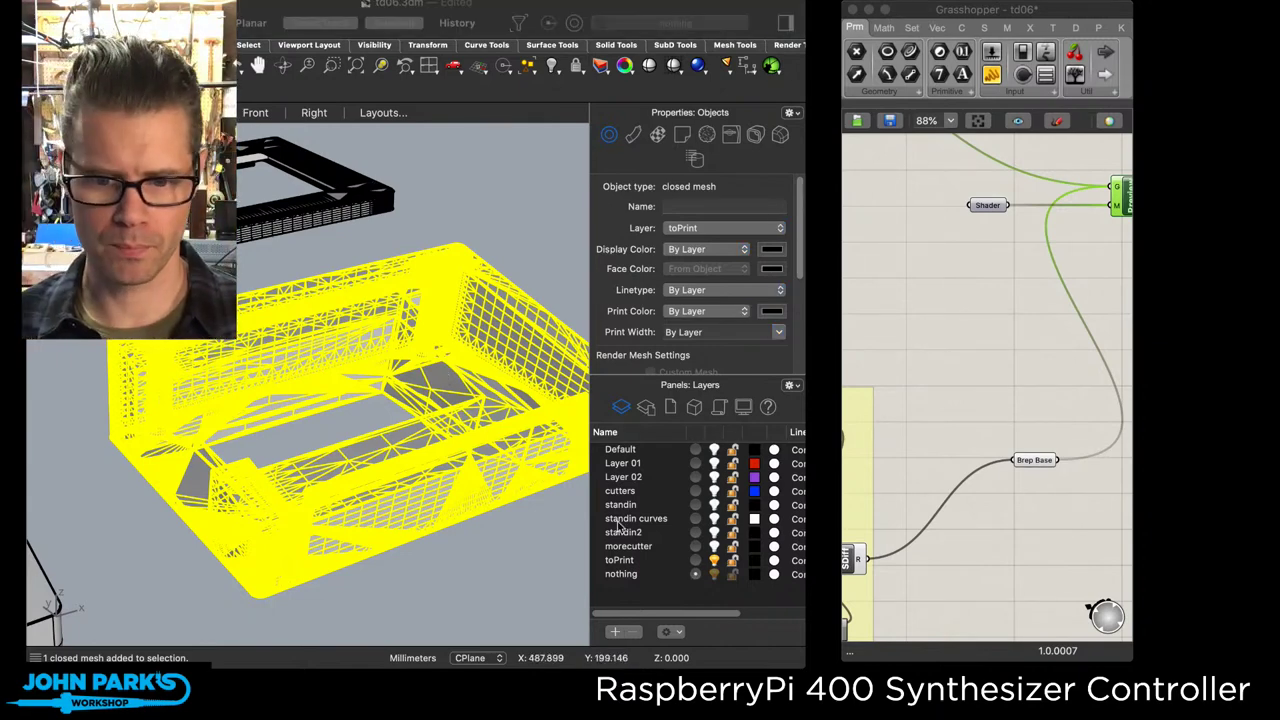